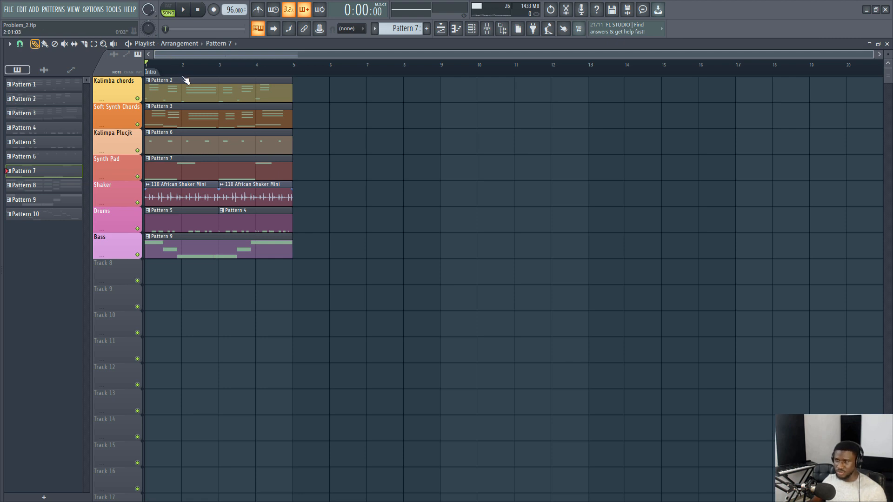
- Play the four-bar loop from the start with all tracks audible
key("space")
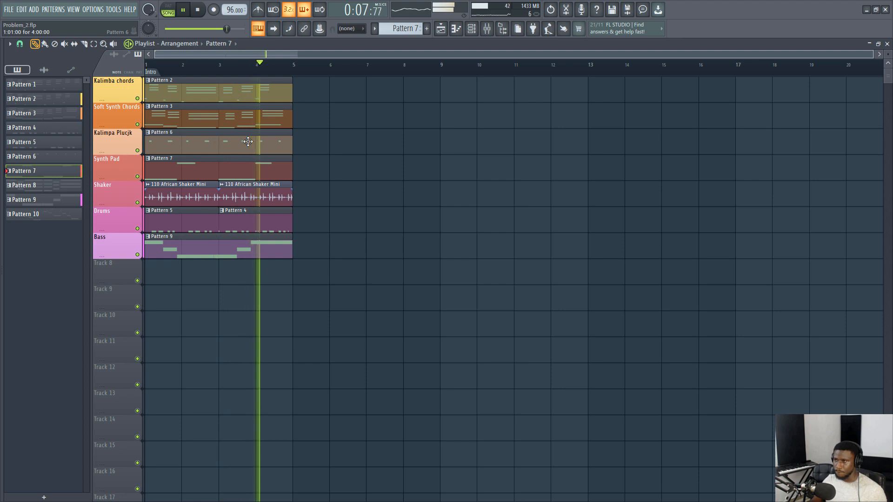
key("space")
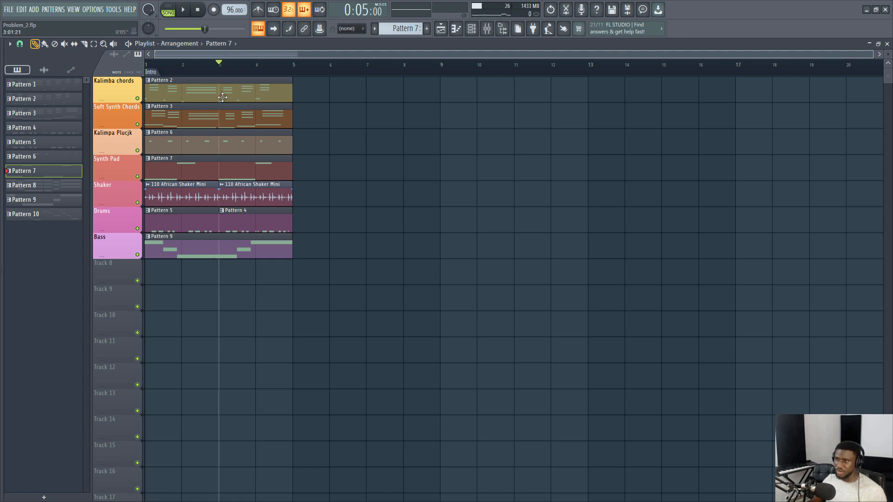
- Solo the Drums track to listen to Pattern 4 from bar 3 and Pattern 5 from bar 1, and restore all tracks
left_click(233, 227)
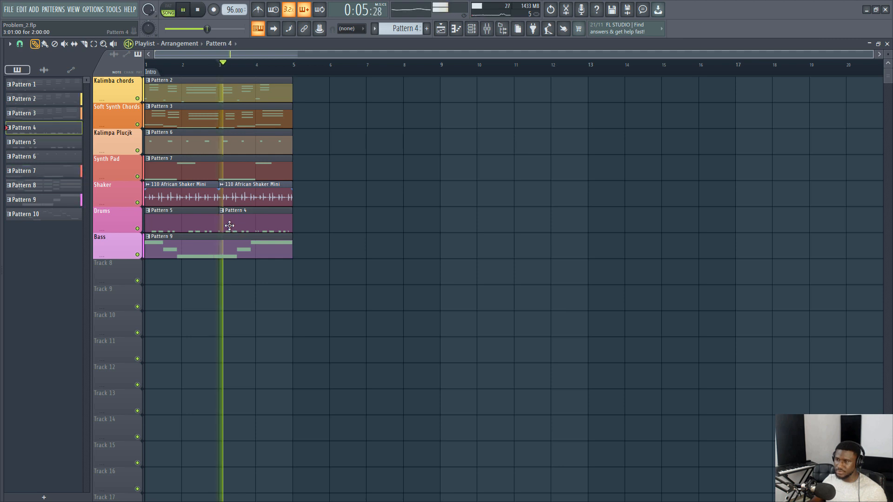
right_click(139, 230)
key("space")
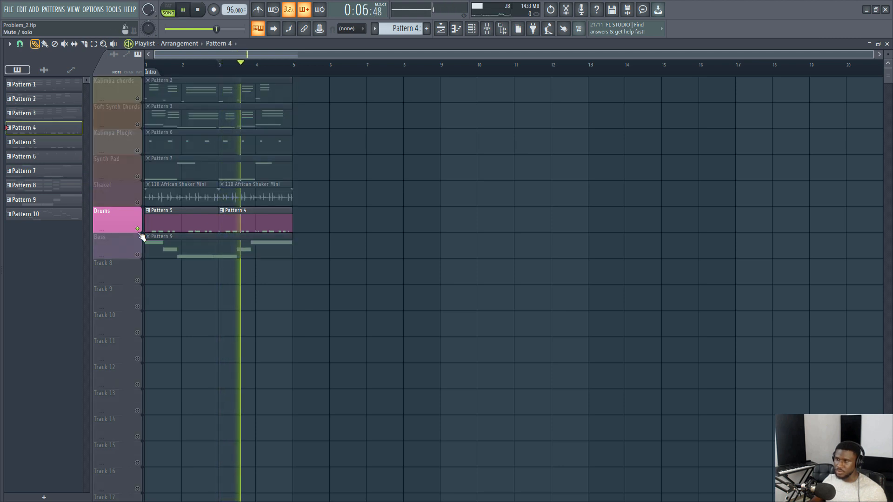
key("space")
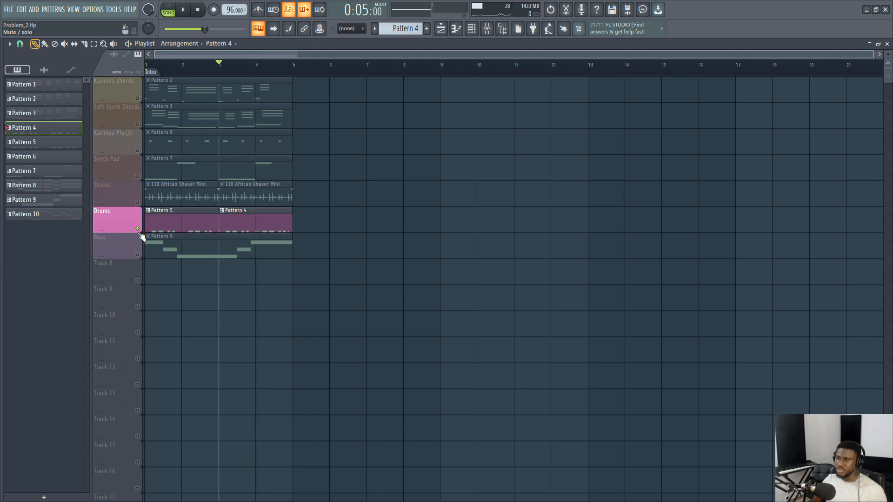
left_click(160, 69)
key("space")
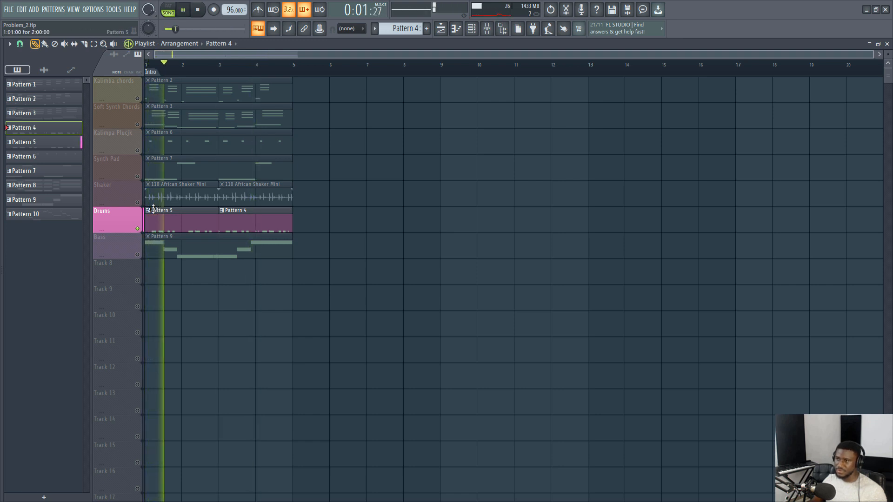
key("space")
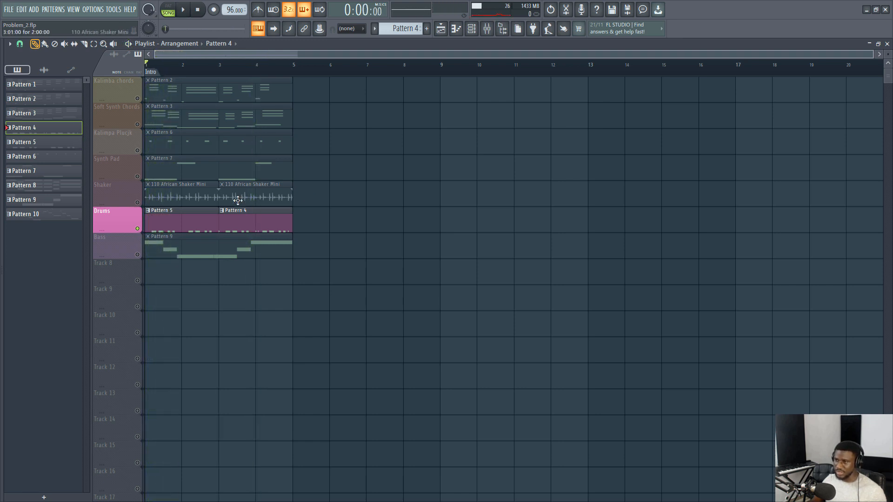
right_click(137, 254)
right_click(137, 254)
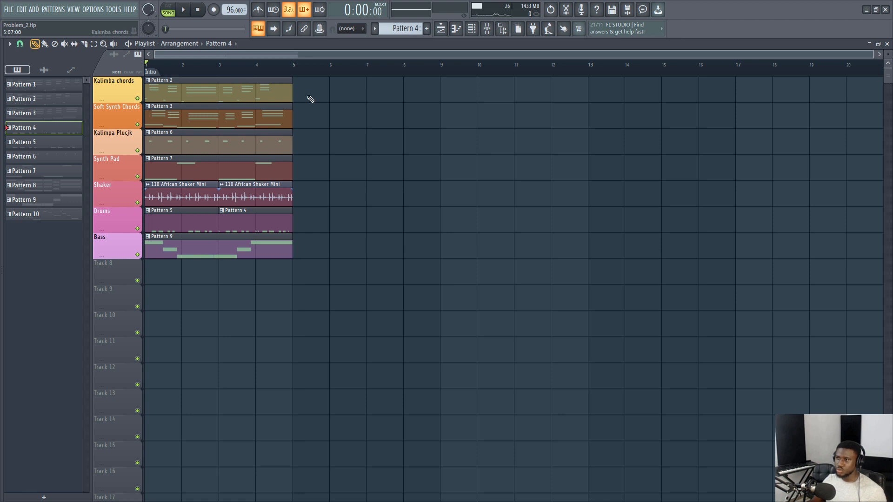
- Move all clips of the four-bar loop from bar 1 to bar 9
left_click_drag(311, 77, 160, 246)
left_click_drag(201, 224, 471, 219)
left_click(472, 220)
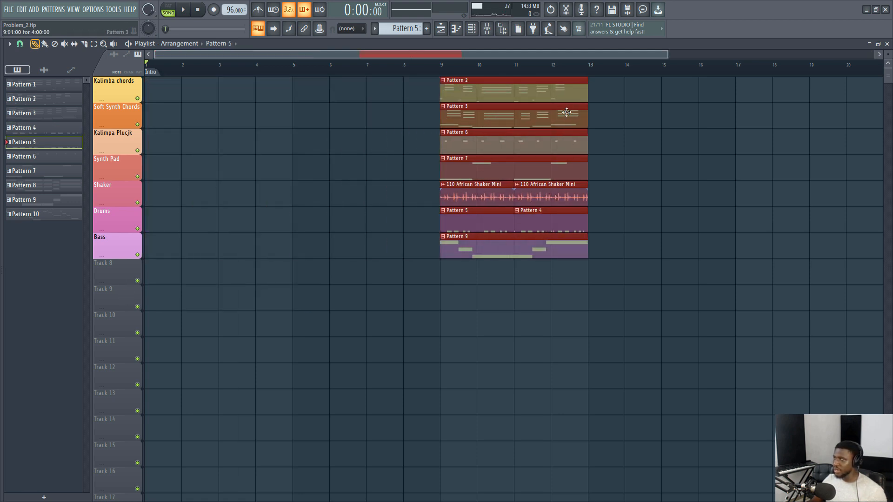
- Copy the Pattern 3 clip on the Soft Synth Chords track to bar 1 and play it
left_click(522, 90)
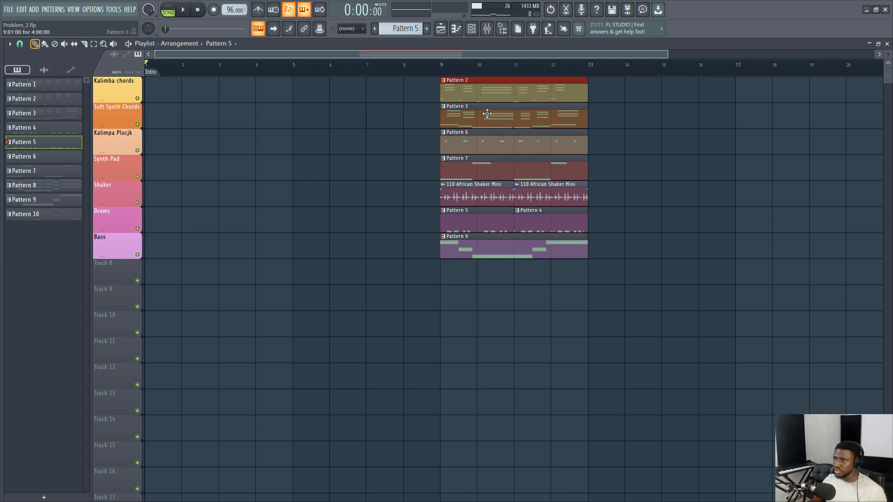
left_click(482, 119)
left_click_drag(477, 121, 181, 121)
key("space")
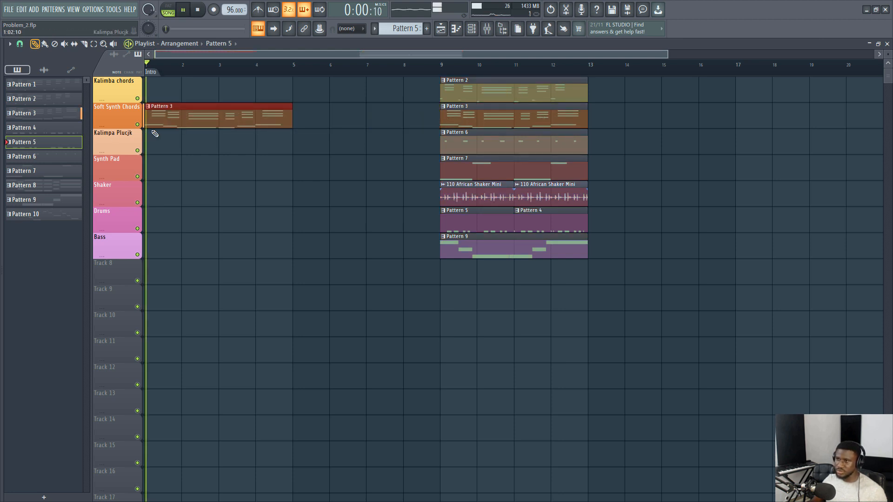
key("space")
- Copy the Pattern 2 clip on the Kalimba chords track to bar 1 and listen to it with the synth chords
left_click_drag(476, 99, 180, 99)
key("space")
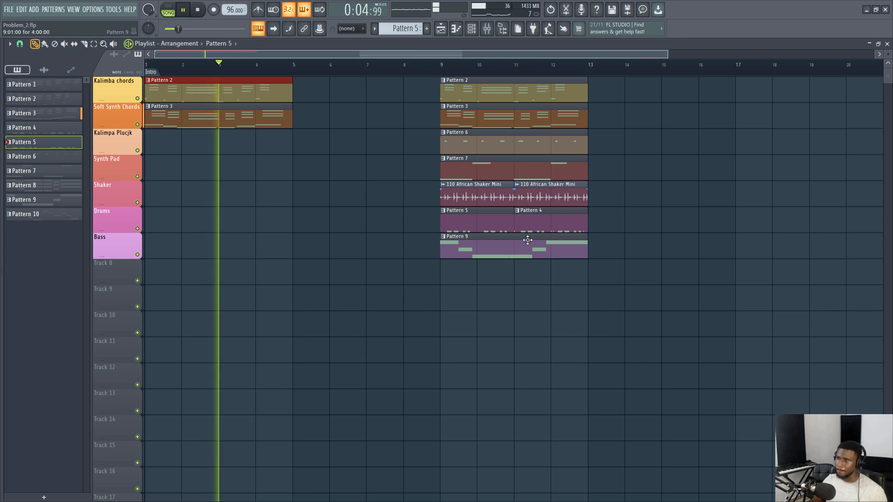
key("space")
- Copy the Pattern 9 clip on the Bass track to bar 1 and play the intro
left_click_drag(529, 246, 233, 251)
key("space")
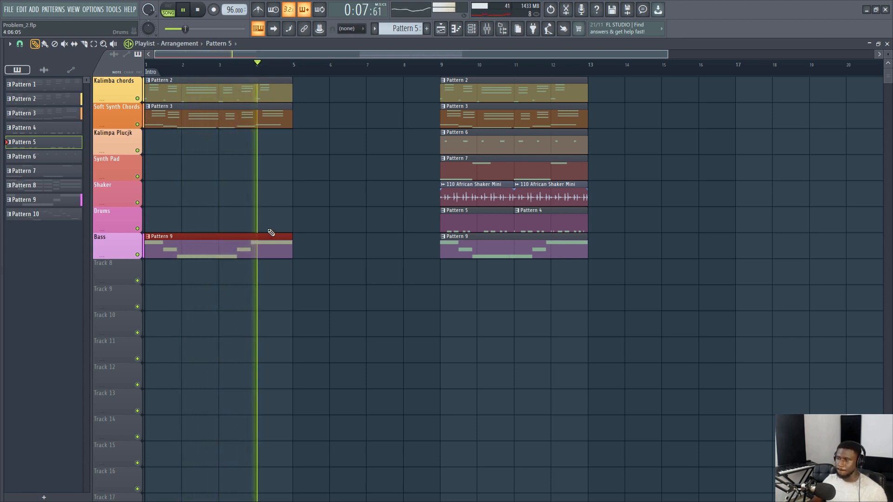
key("space")
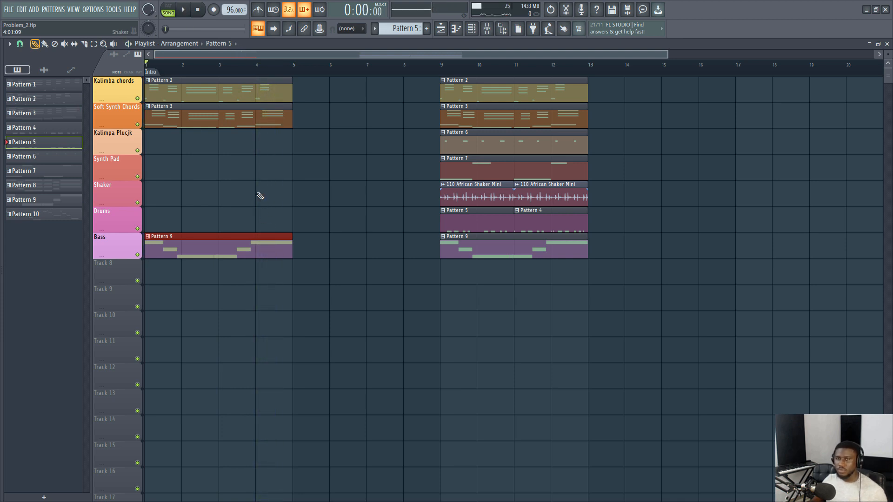
- Examine the Pattern 2 chord notes in the piano roll and return to the playlist
scroll(158, 68, "down", 2)
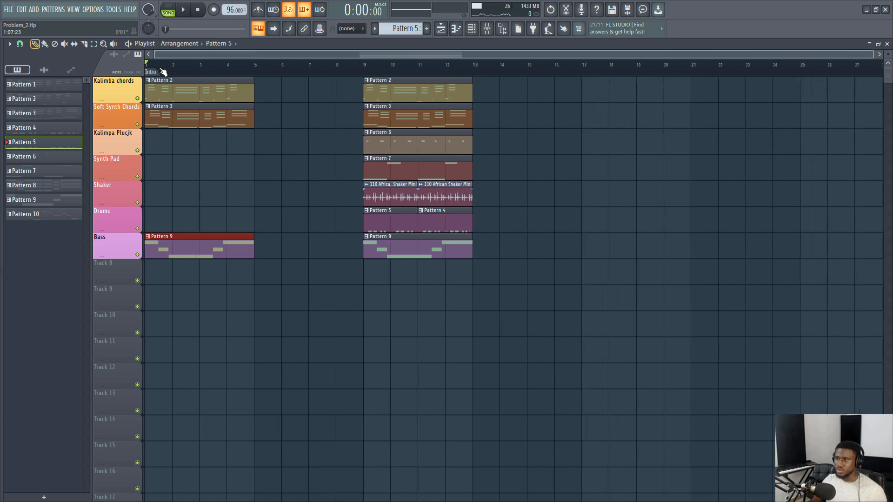
double_click(167, 97)
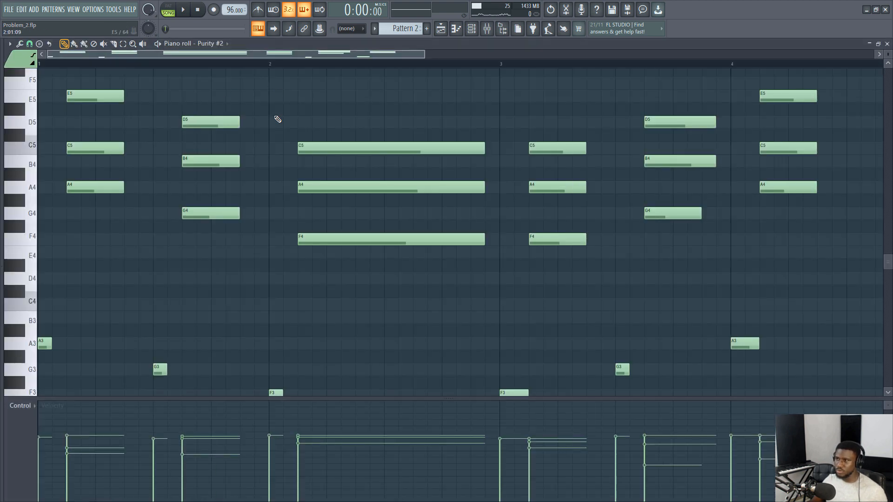
scroll(254, 64, "down", 3)
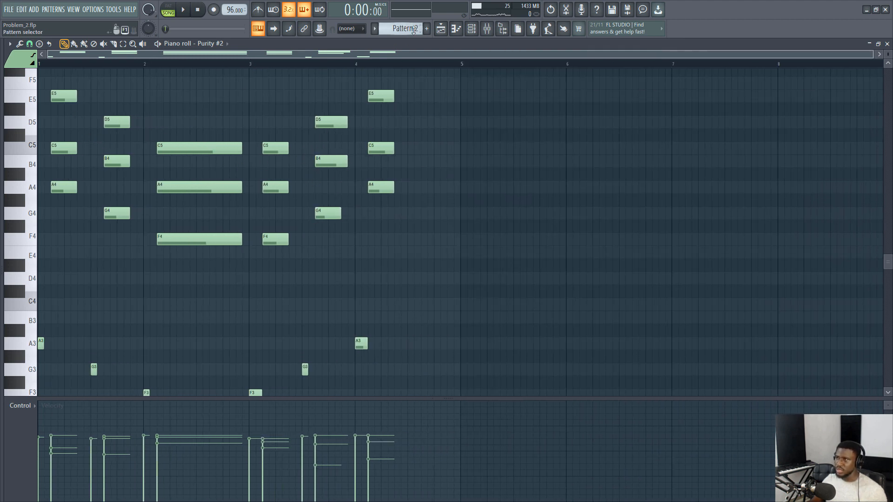
left_click(440, 30)
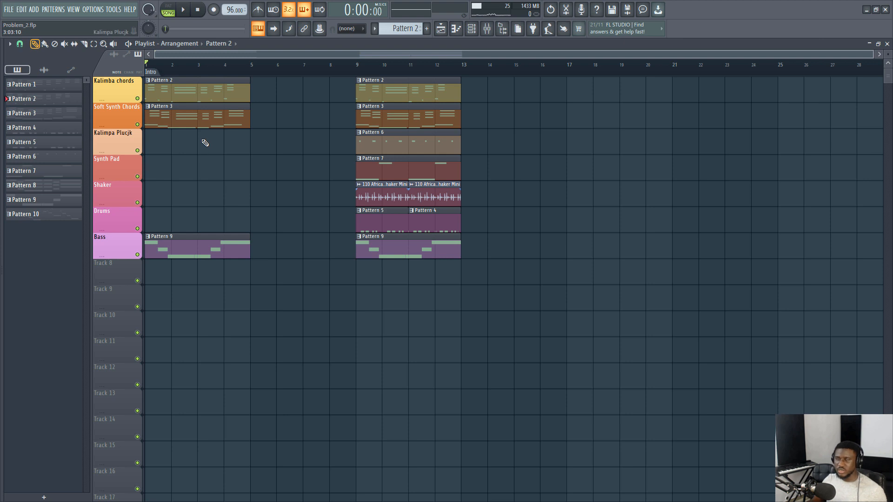
- Play the intro with all its layers, and compare it with the Bass track muted
key("space")
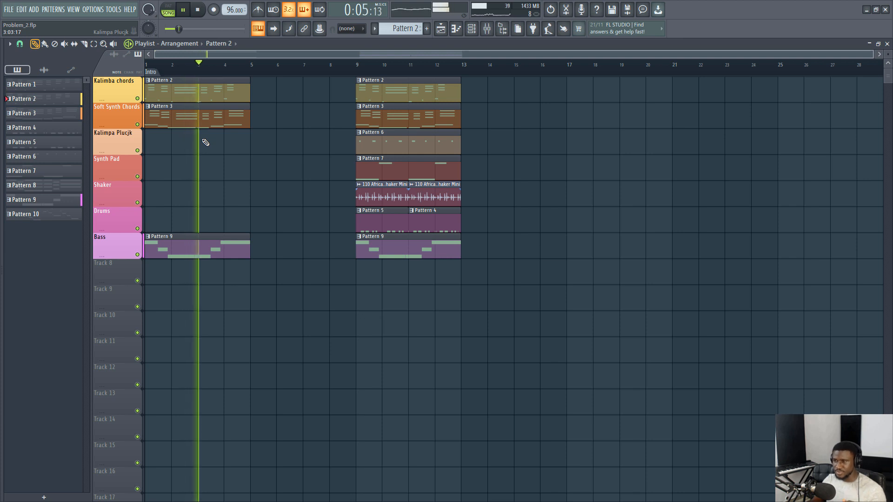
key("space")
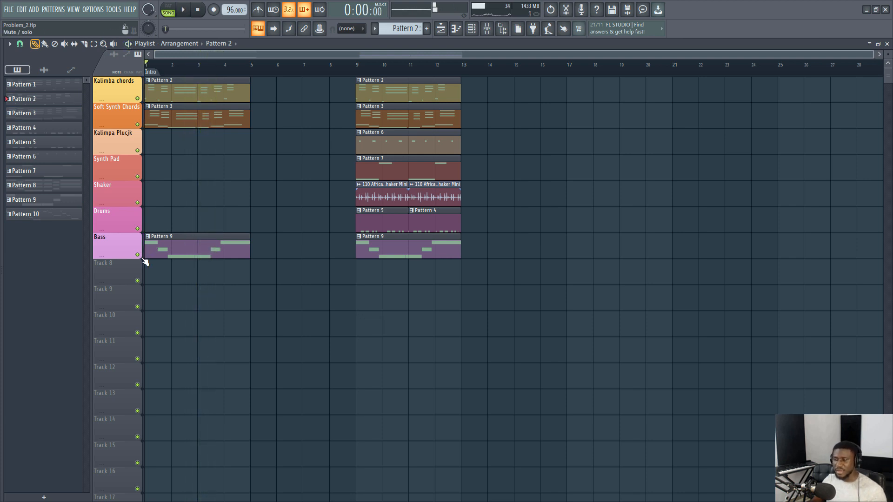
left_click(138, 256)
key("space")
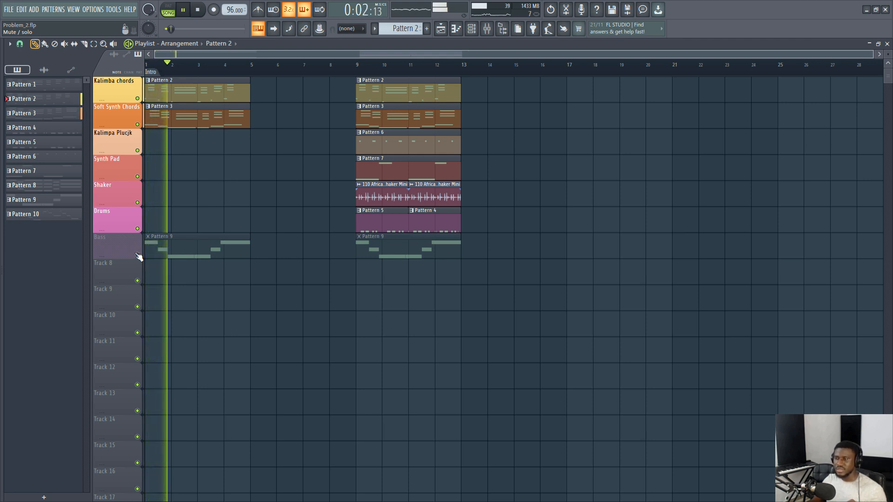
- Listen to the intro with Soft Synth Chords also muted, and unmute both tracks to hear it in full
left_click(137, 125)
key("space")
key("space")
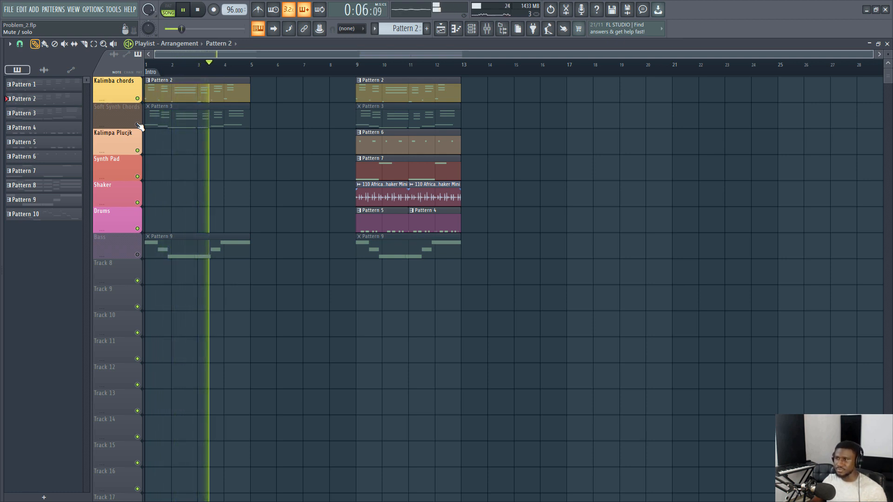
key("space")
left_click(137, 125)
left_click(138, 255)
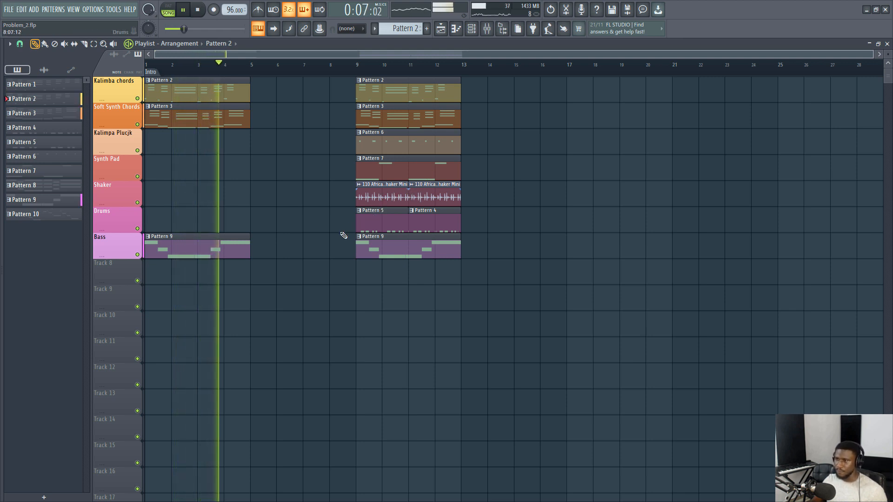
key("space")
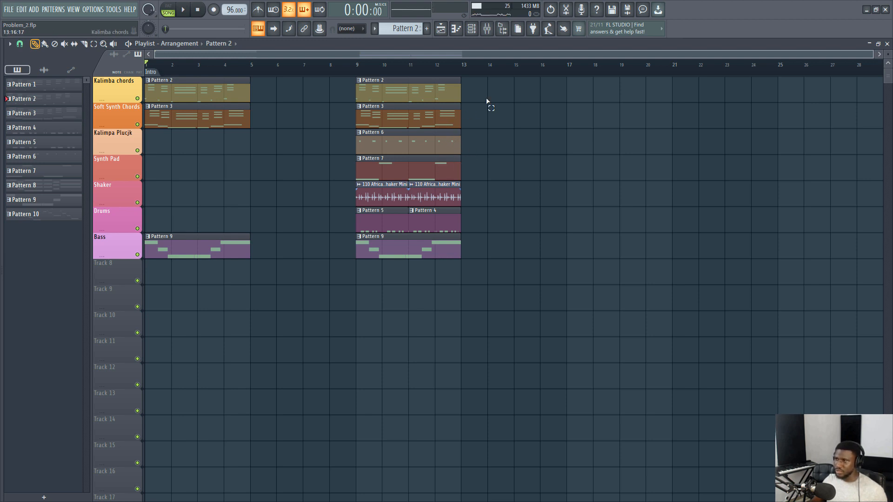
- Move the full loop block from bar 9 to bar 17
left_click_drag(487, 101, 311, 259)
left_click_drag(373, 107, 578, 129)
- Copy one African Shaker clip and the Pattern 4 drum clip to bar 5 on their tracks
left_click_drag(662, 182, 641, 205)
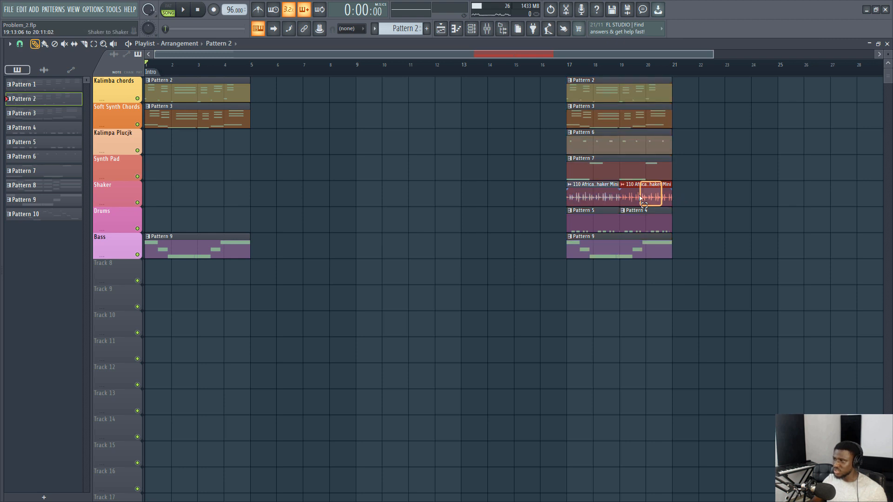
left_click_drag(522, 187, 273, 163)
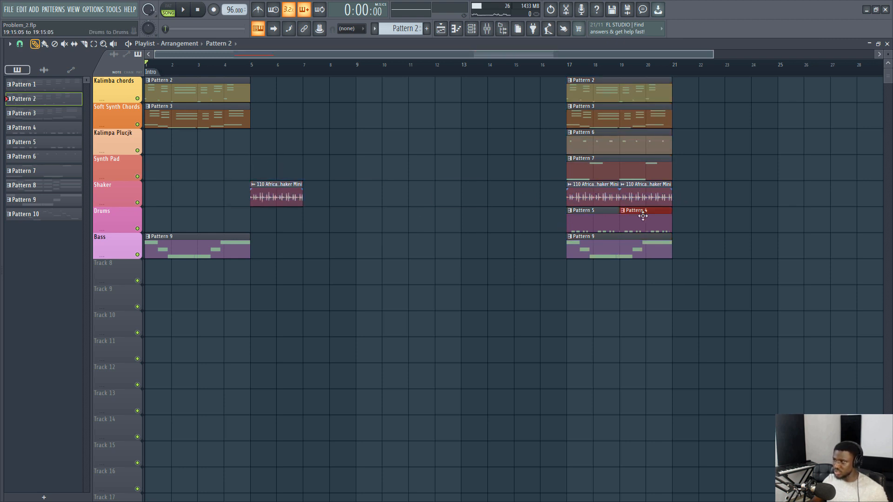
left_click_drag(647, 217, 285, 224)
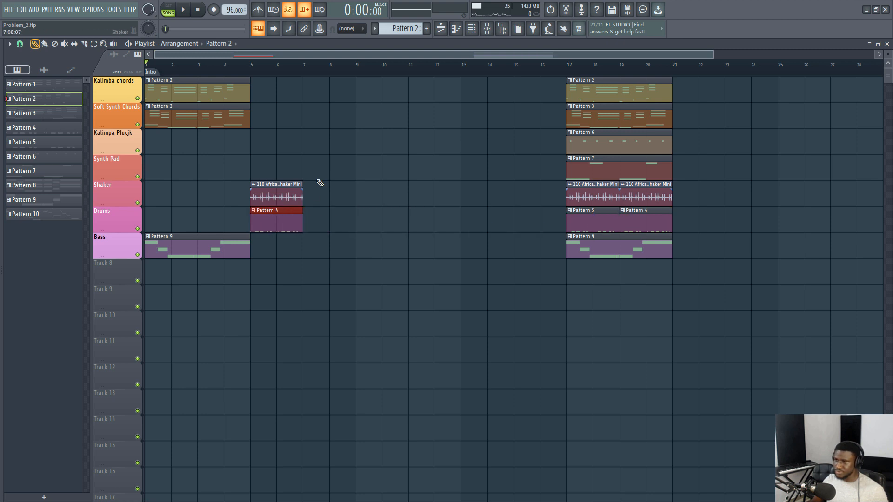
- Duplicate the Shaker and Pattern 4 clips at bar 5 three times so they run up to bar 13
left_click_drag(320, 183, 263, 228)
key("ctrl+b")
key("ctrl+b")
key("ctrl+b")
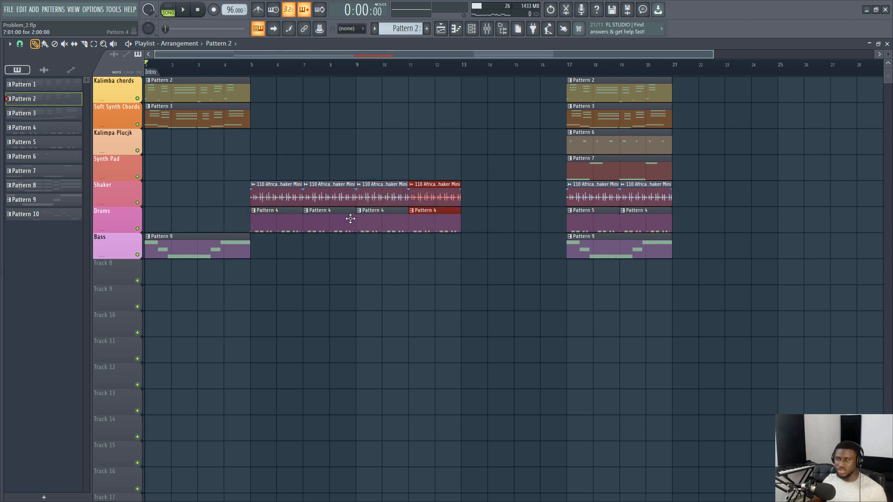
- Play the Shaker and Drums section from bar 5
left_click(256, 68)
key("space")
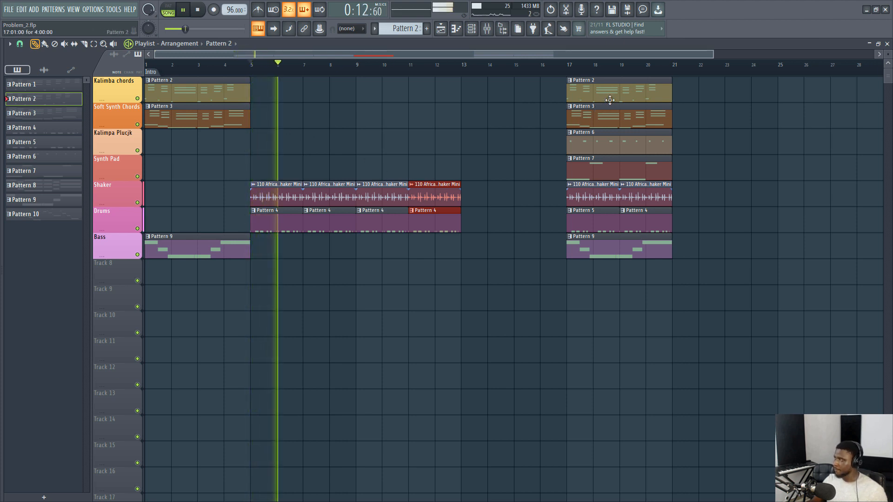
key("space")
- Try a copy of Pattern 3 at bar 5 on Soft Synth Chords over the drums, and remove it
left_click_drag(610, 119, 279, 123)
key("space")
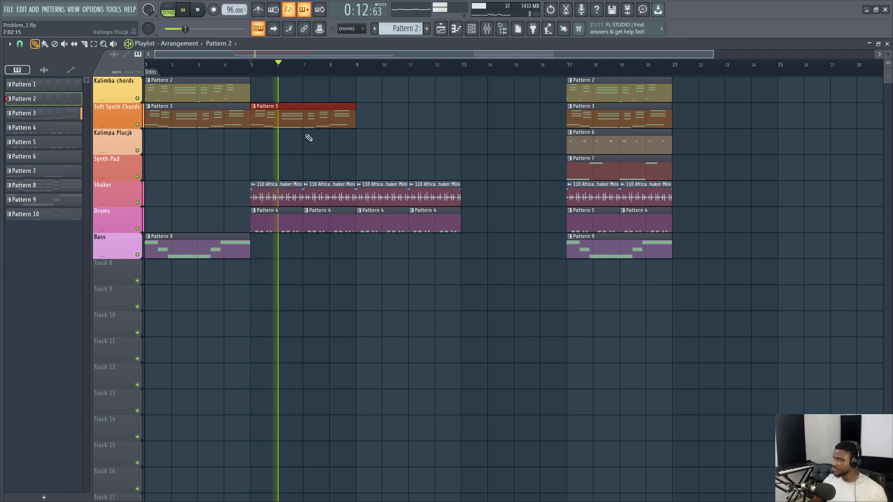
key("space")
right_click(313, 117)
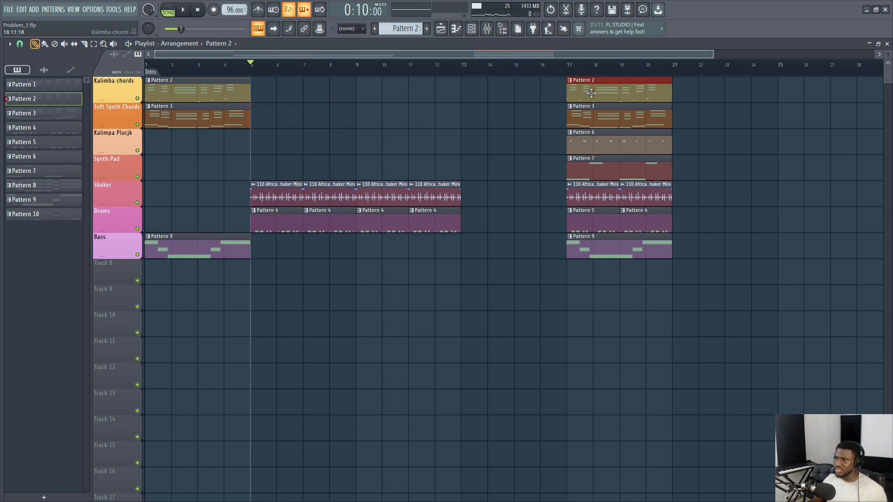
- Copy Pattern 2 to bar 5 on the Kalimba chords track, audition it with the drums, and duplicate it at bar 9
left_click_drag(442, 93, 294, 94)
key("space")
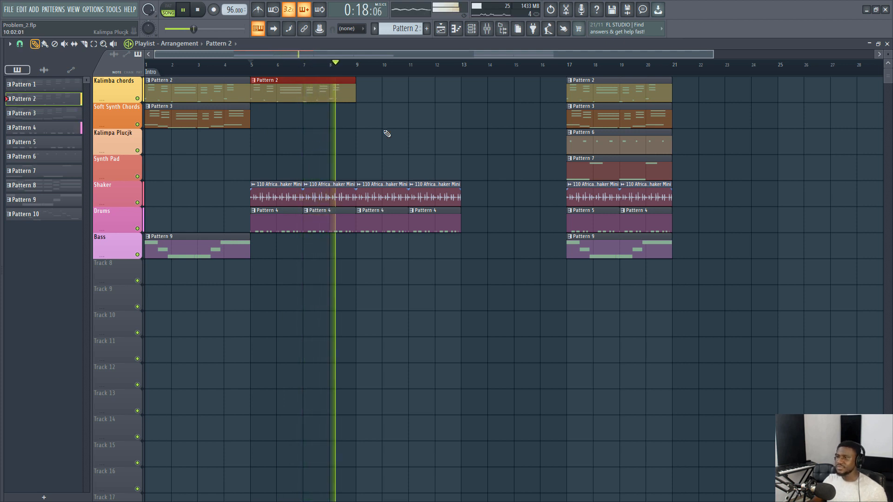
key("space")
key("ctrl+b")
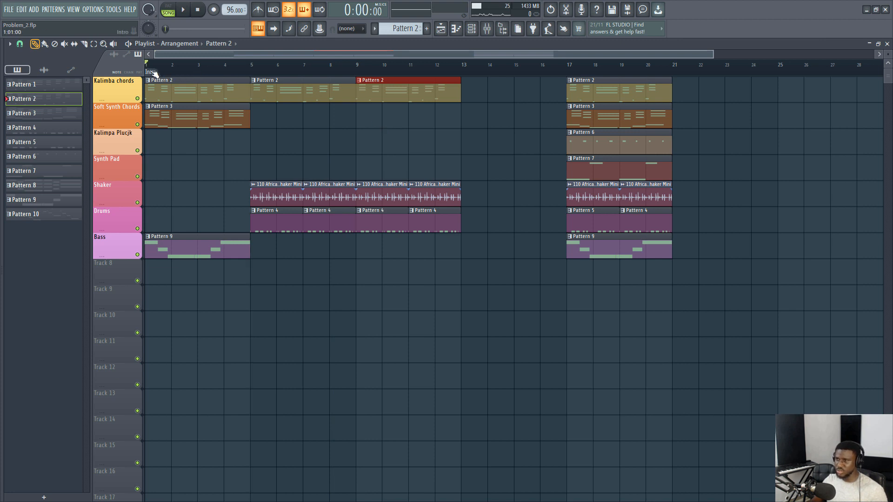
- Play the arrangement from bar 1 through the intro into the Kalimba and drum section
key("space")
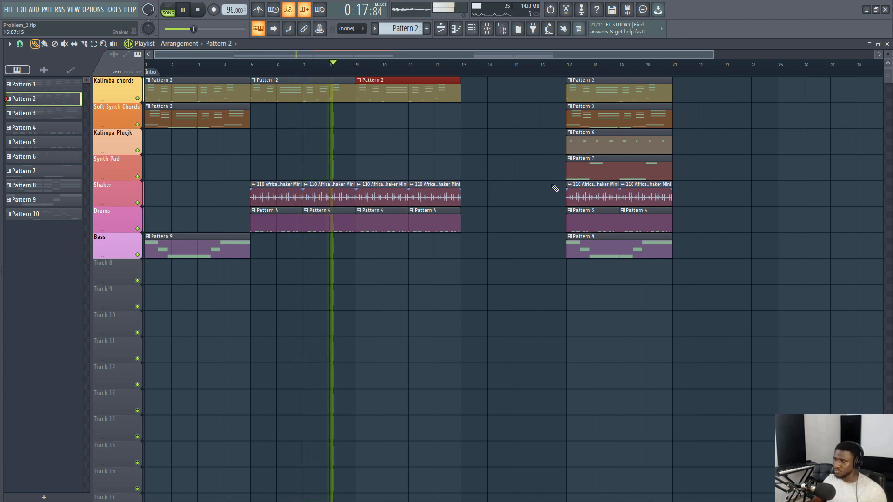
key("space")
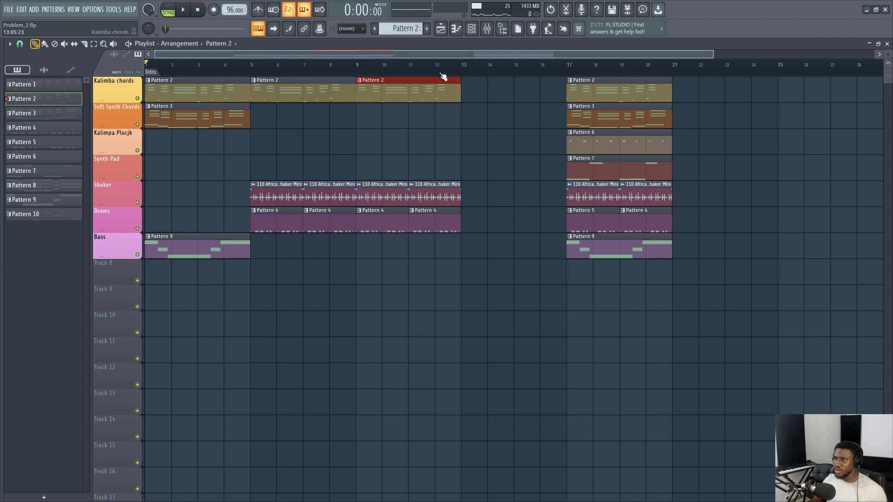
- Move the full loop section on all tracks from bar 17 to bar 13 and play the transition into it
scroll(426, 71, "down", 2)
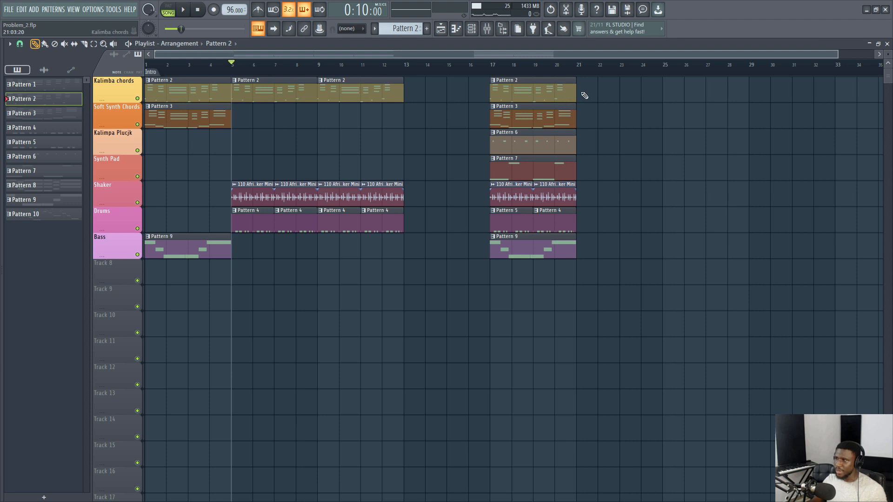
left_click_drag(586, 95, 486, 277)
left_click_drag(522, 236, 436, 236)
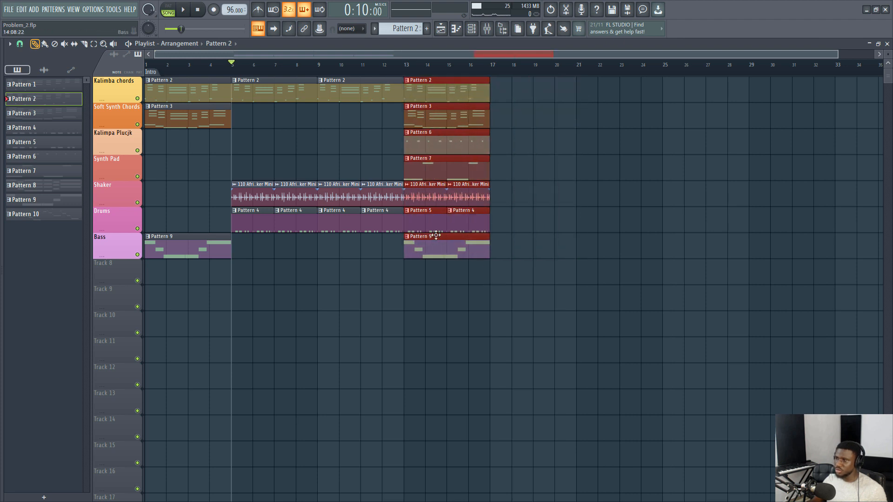
left_click(382, 63)
key("space")
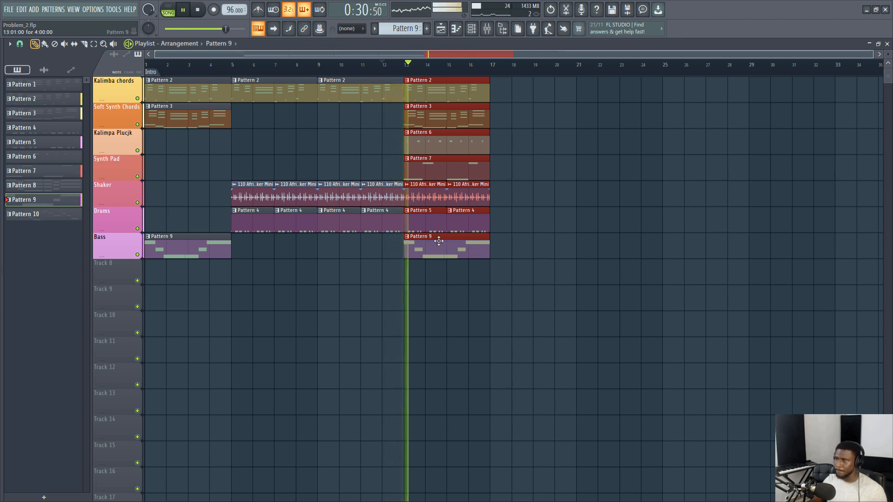
key("space")
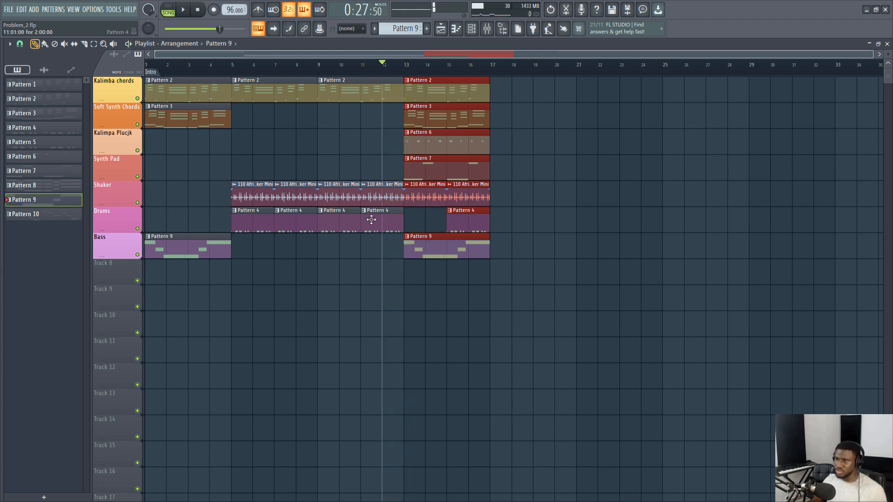
- Place Pattern 4 at bar 13 on Drums in place of Pattern 5 and audition the change
left_click(383, 219)
key("space")
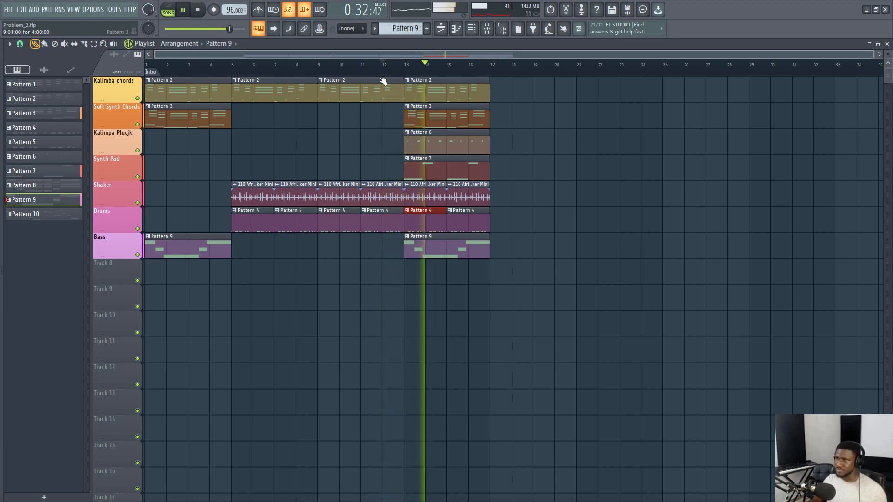
key("space")
- Move Pattern 3 on Soft Synth Chords from bar 13 to bar 21, duplicate the other bar 13 clips at bar 17, and play the result
left_click_drag(434, 122, 588, 121)
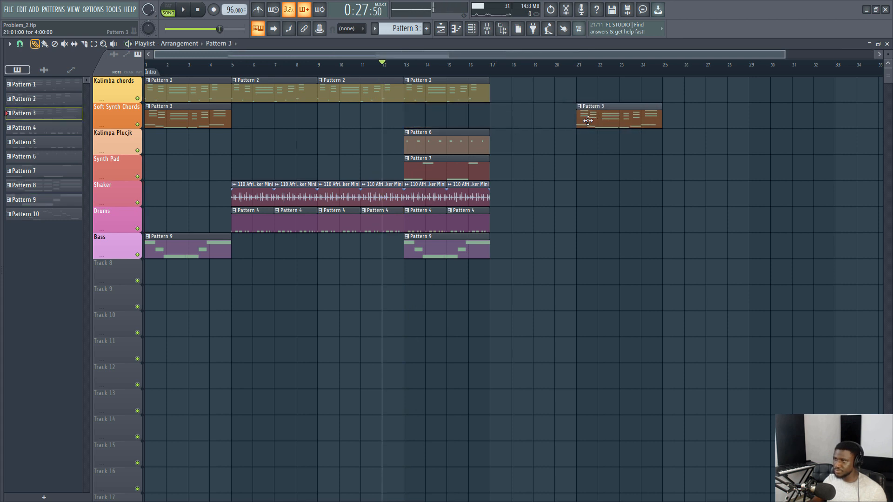
left_click_drag(504, 77, 415, 259)
key("ctrl+b")
key("space")
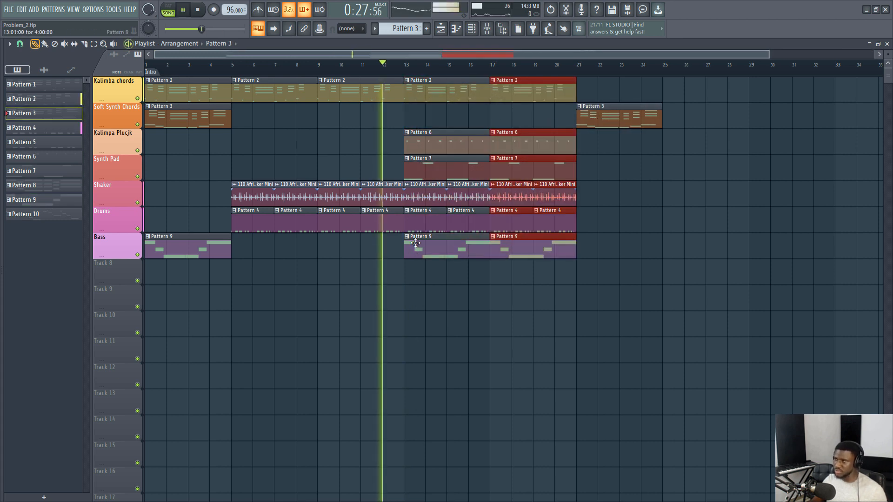
left_click(532, 298, "ctrl")
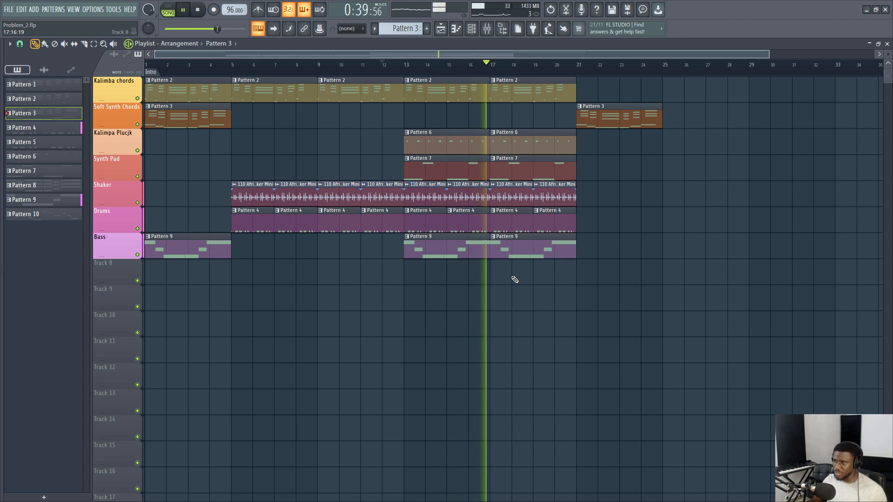
- Duplicate the clips of bars 13 to 21 at bar 21, and duplicate Pattern 3 on Soft Synth Chords at bar 25
left_click_drag(414, 78, 561, 280)
key("ctrl+b")
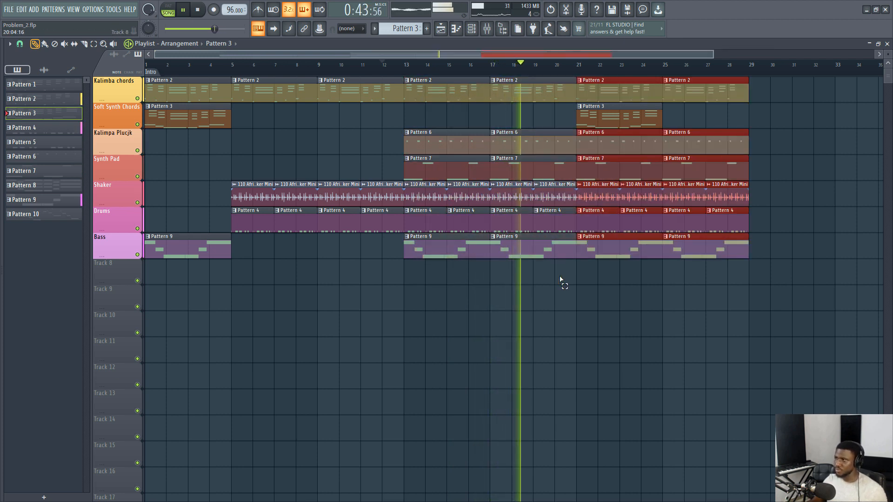
left_click(625, 125)
key("ctrl+b")
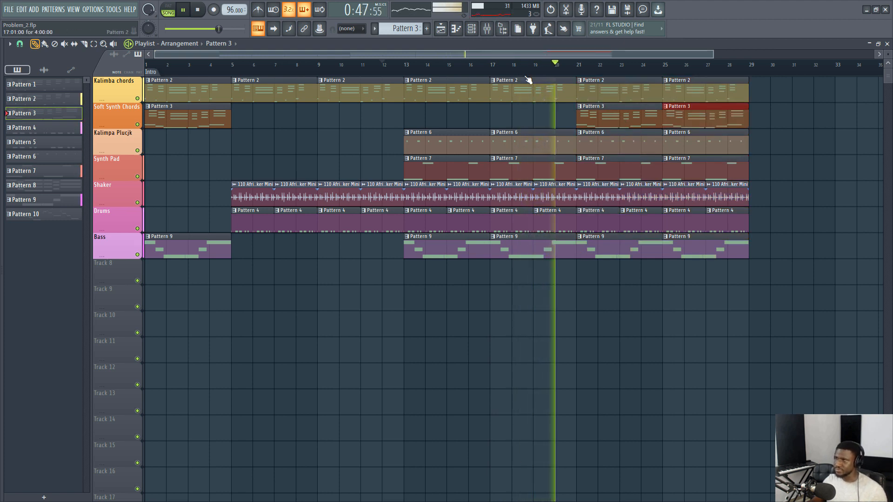
- Audition the extended section, including from bars 21 and 25, and return the playhead to bar 13
scroll(528, 73, "down", 2)
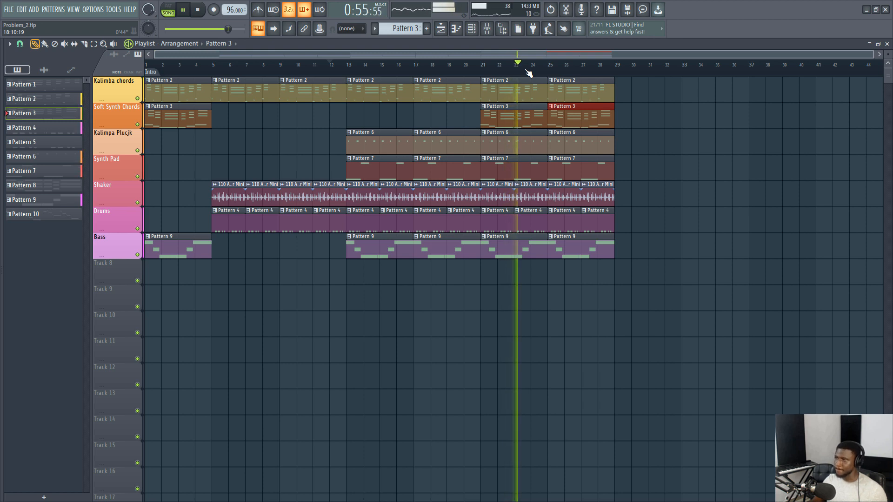
key("space")
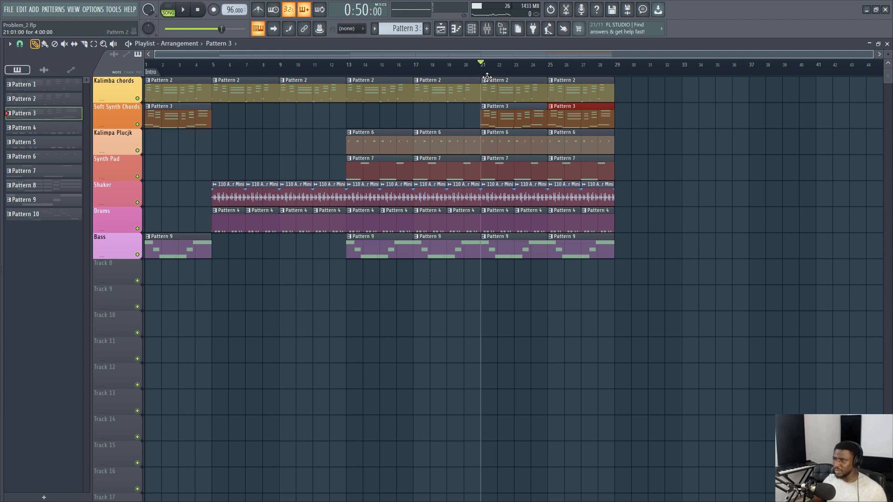
key("space")
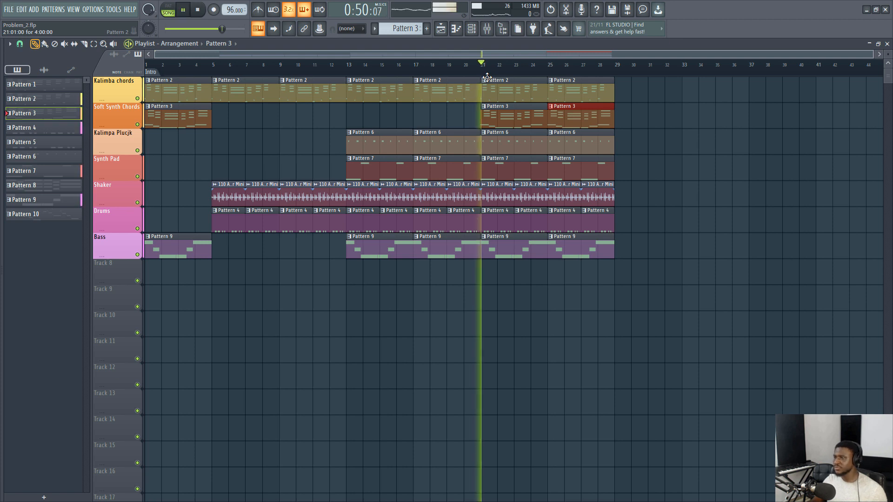
left_click(549, 73)
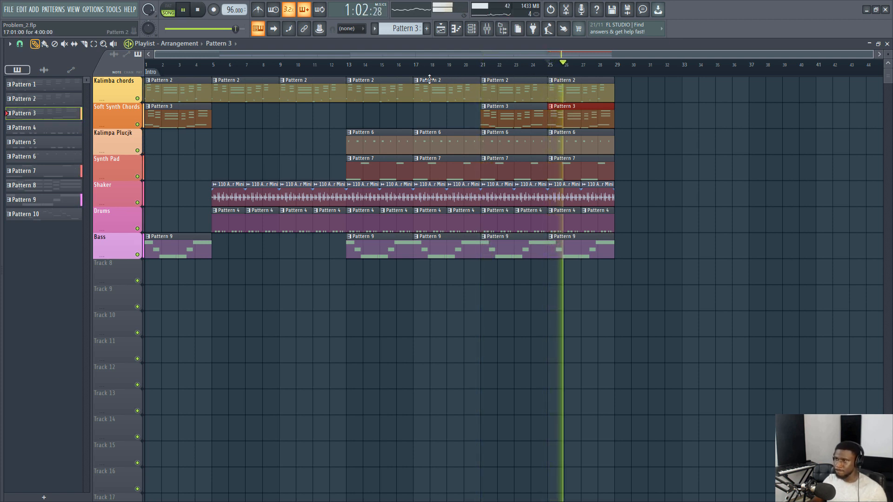
key("space")
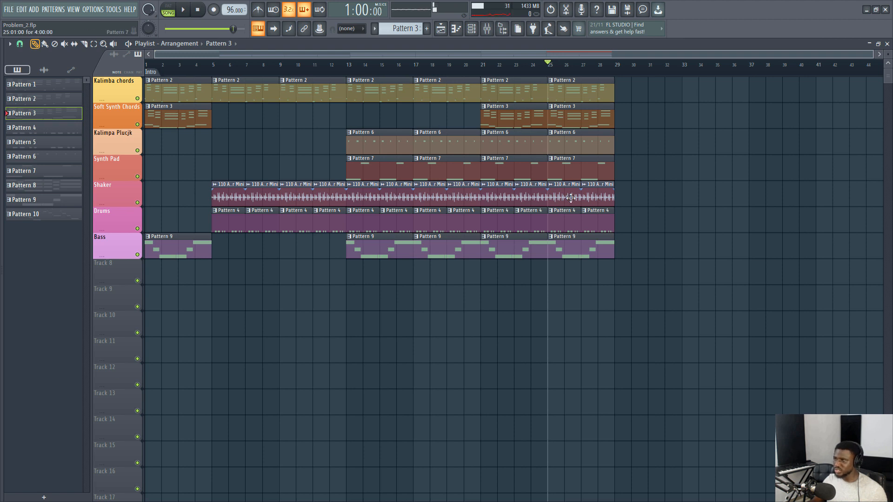
left_click_drag(347, 77, 619, 92)
left_click(362, 70)
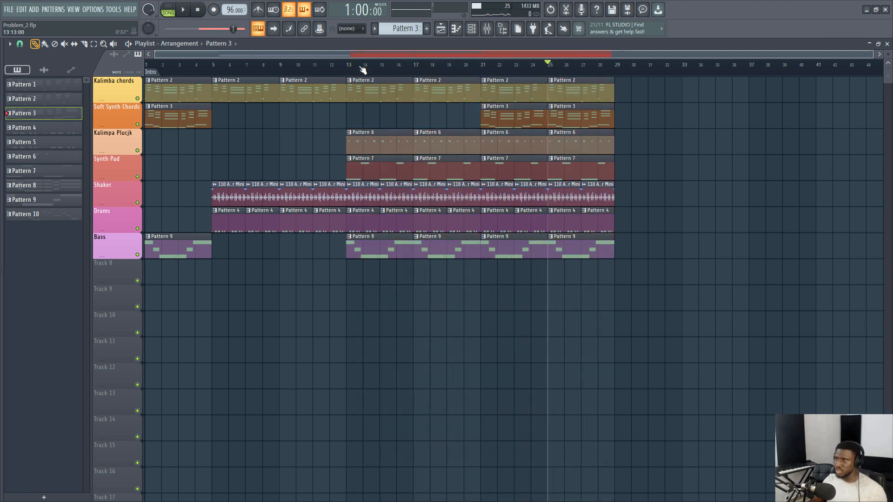
left_click(349, 74)
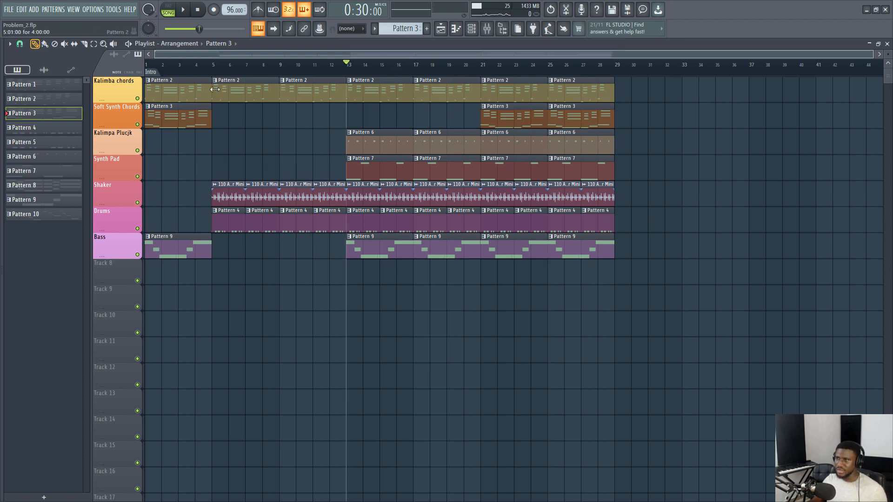
- Copy the Kalimba, Shaker and Drums clips of bars 5 to 13 to bar 29, and play the transition from bar 27
left_click_drag(234, 106, 347, 257)
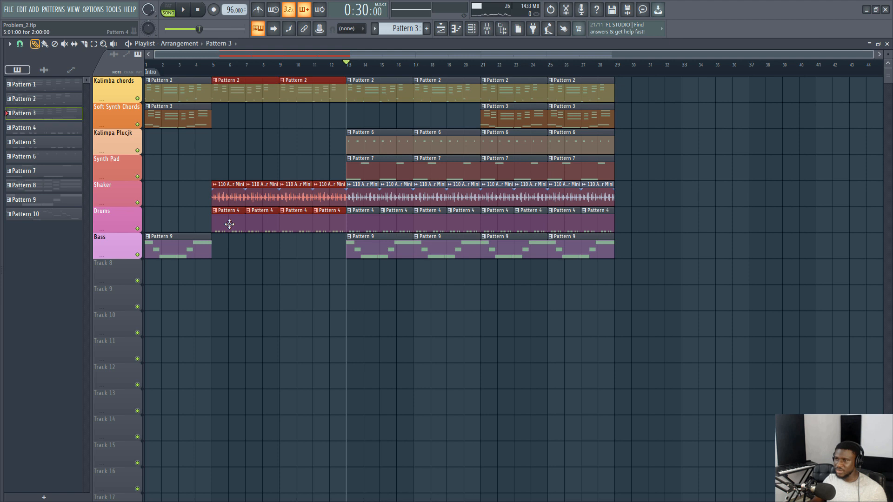
left_click_drag(230, 224, 638, 224)
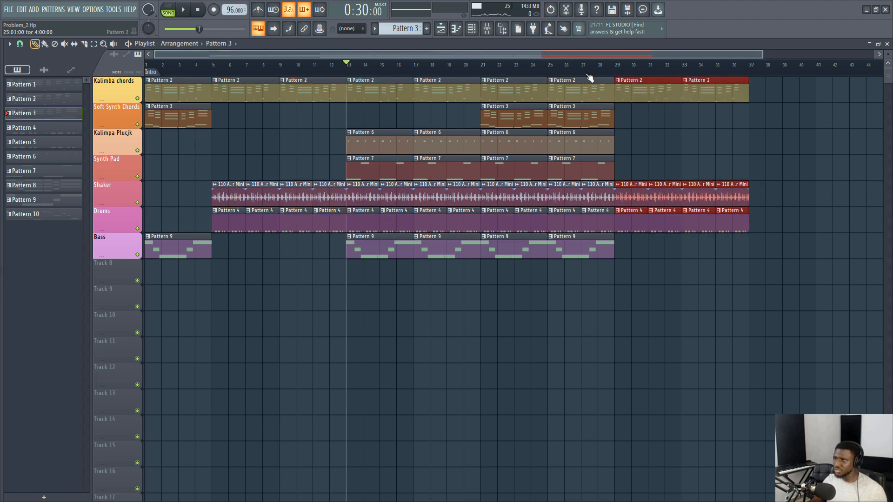
left_click(588, 75)
key("space")
scroll(592, 75, "down", 1)
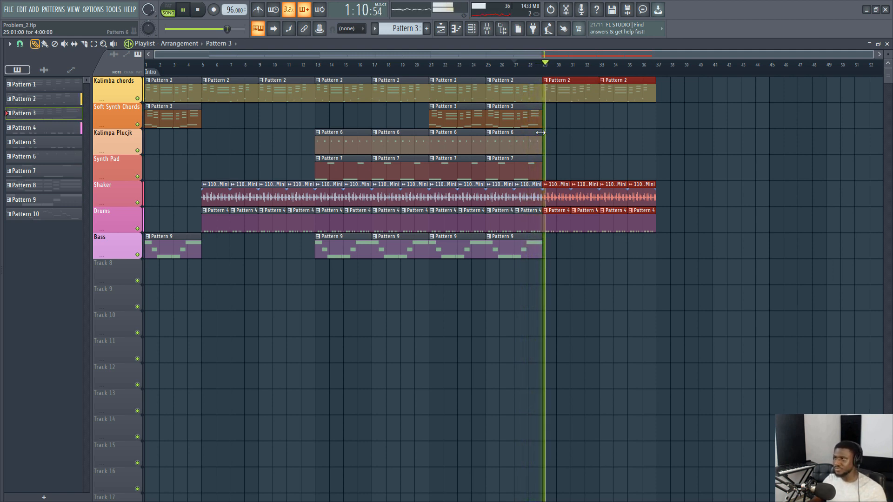
key("space")
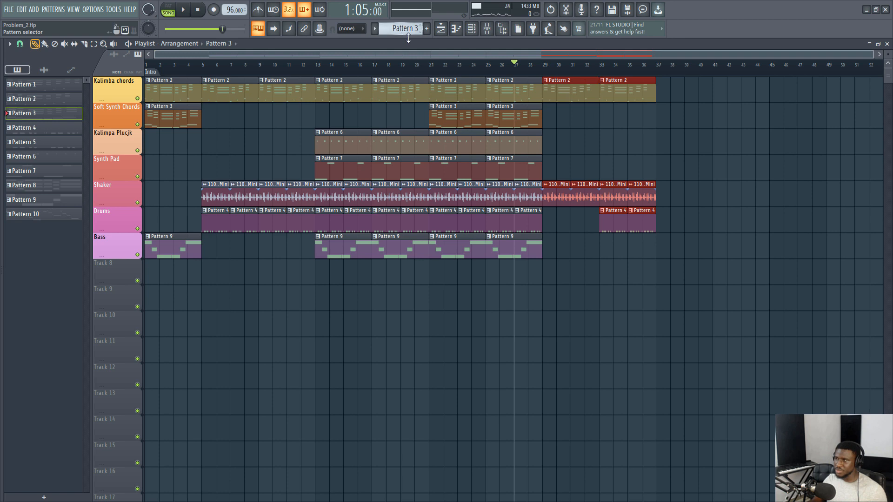
- Fill bars 29 to 33 on Drums with two Pattern 5 clips and play through the section
left_click(590, 166)
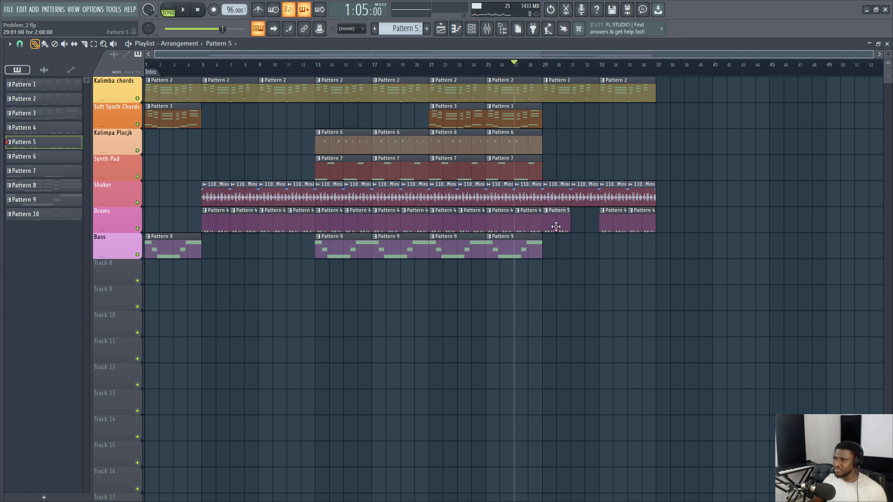
key("space")
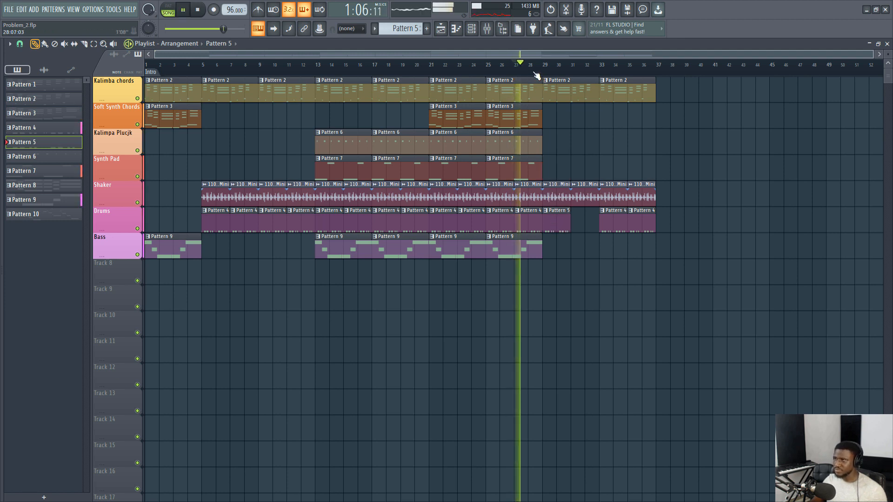
left_click(553, 225, "ctrl")
key("ctrl+b")
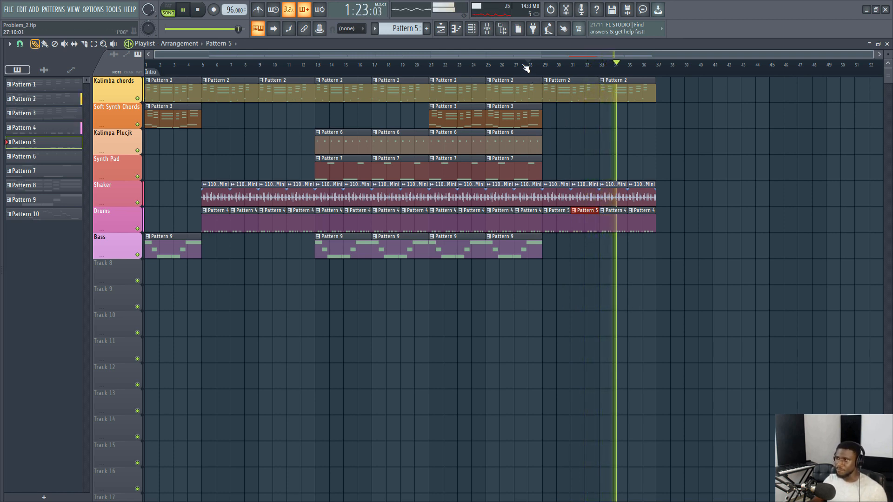
key("space")
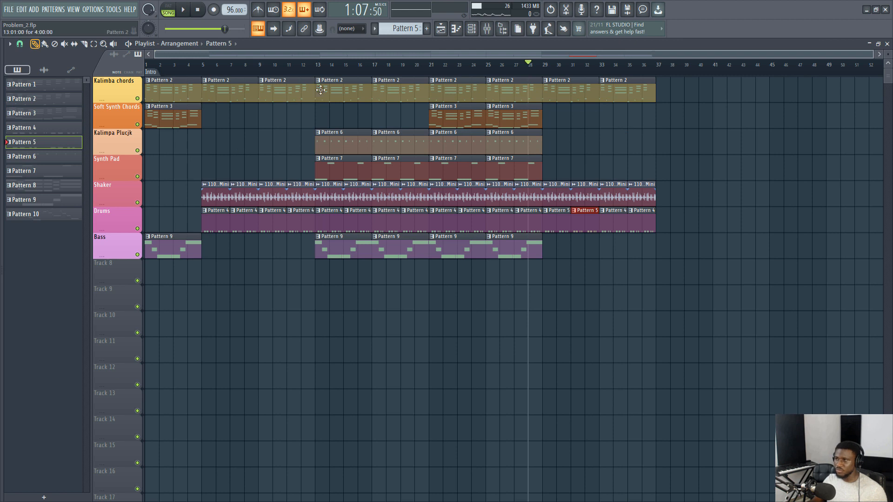
- Copy all clips of bars 13 to 29 to bar 37 and play into the repeated section
left_click_drag(321, 89, 534, 273)
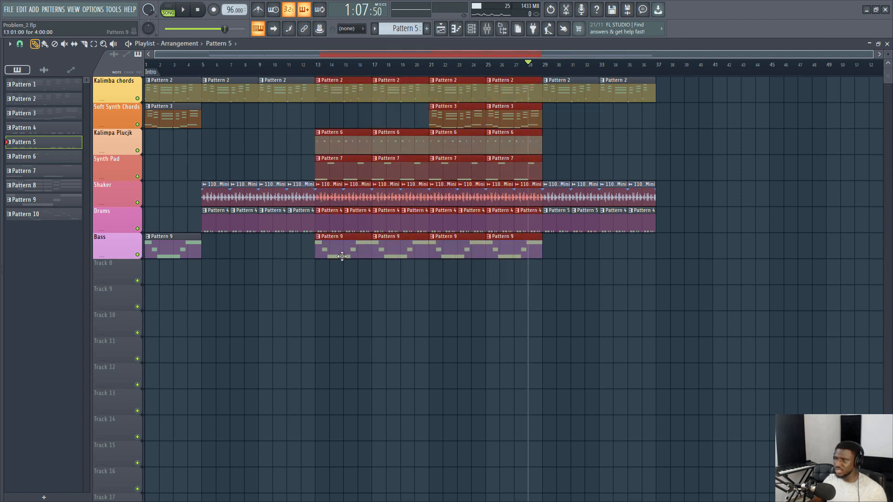
left_click_drag(352, 244, 686, 285)
key("space")
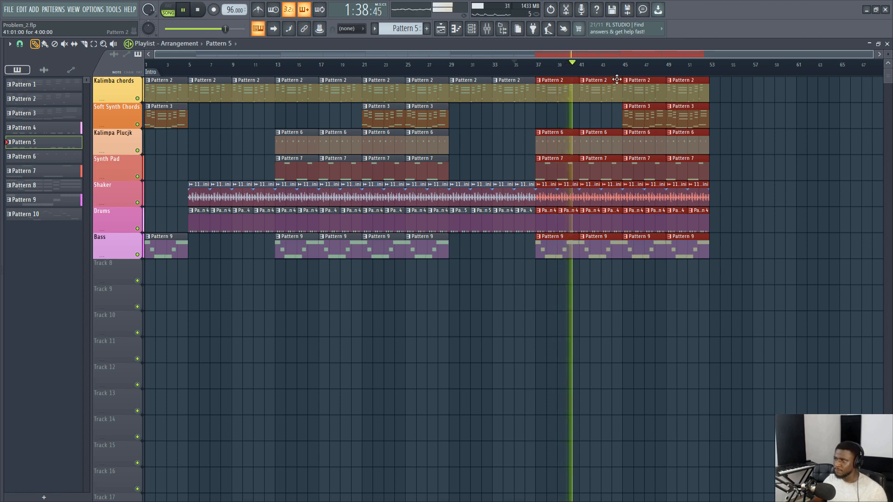
key("space")
- Play the repeated section from bar 45 and near bar 51, and check the song position's time format options
key("space")
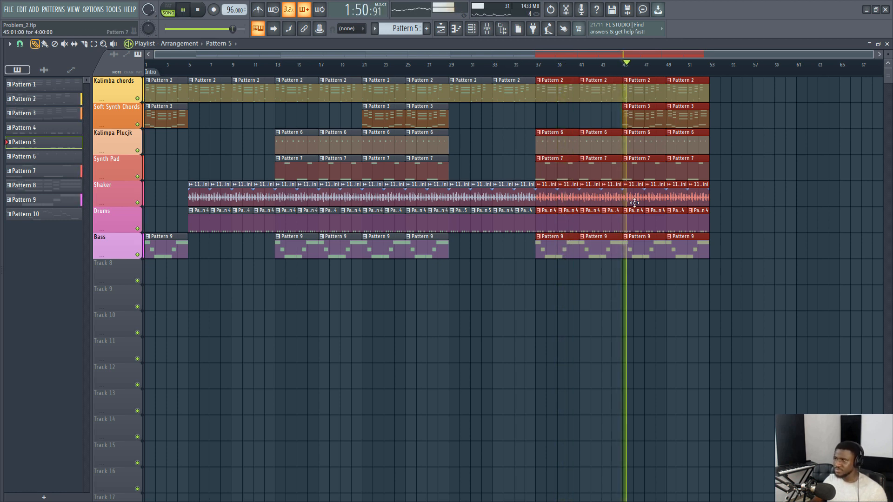
left_click(690, 65)
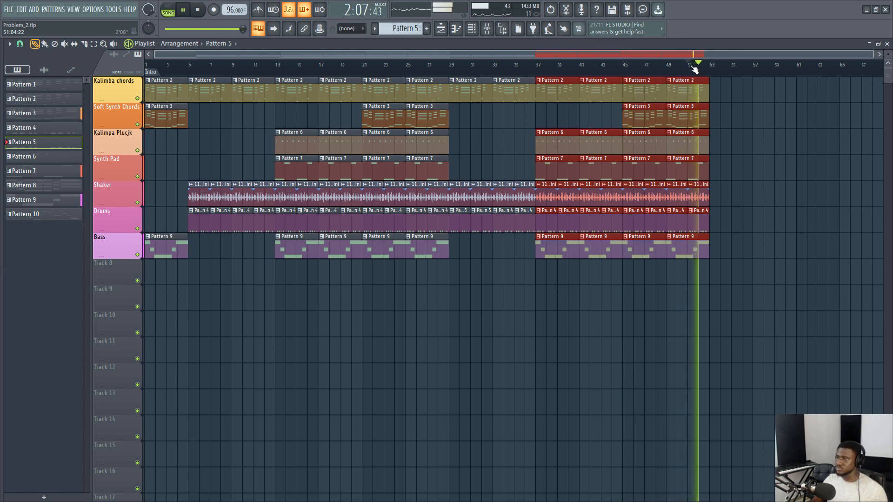
key("space")
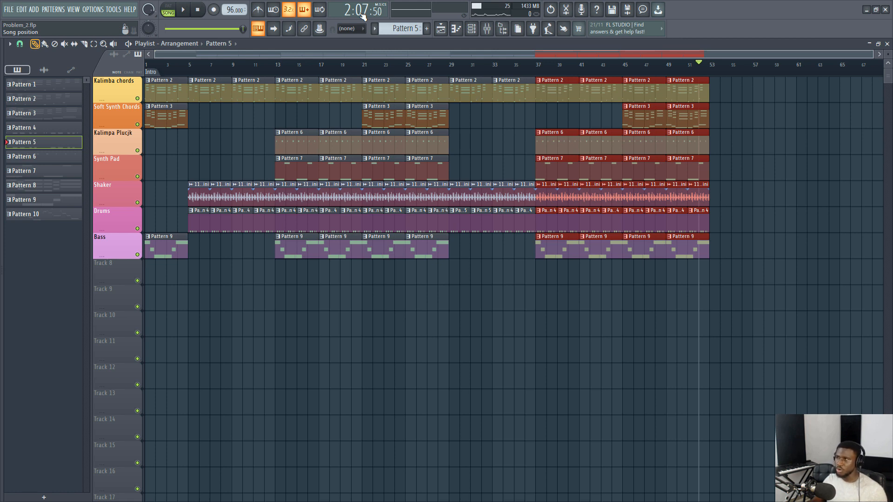
right_click(358, 13)
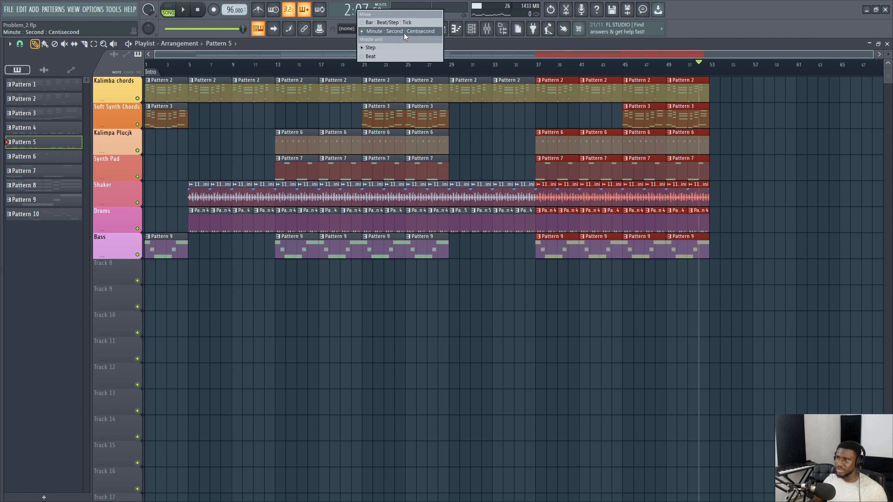
left_click(470, 45)
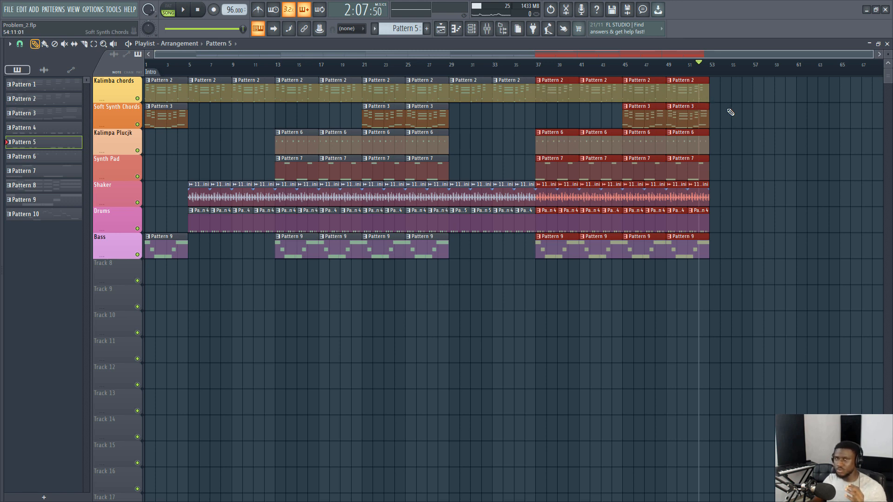
- Duplicate the section of bars 37 to 53 at bar 53 and play the transition into the copy
key("ctrl+b")
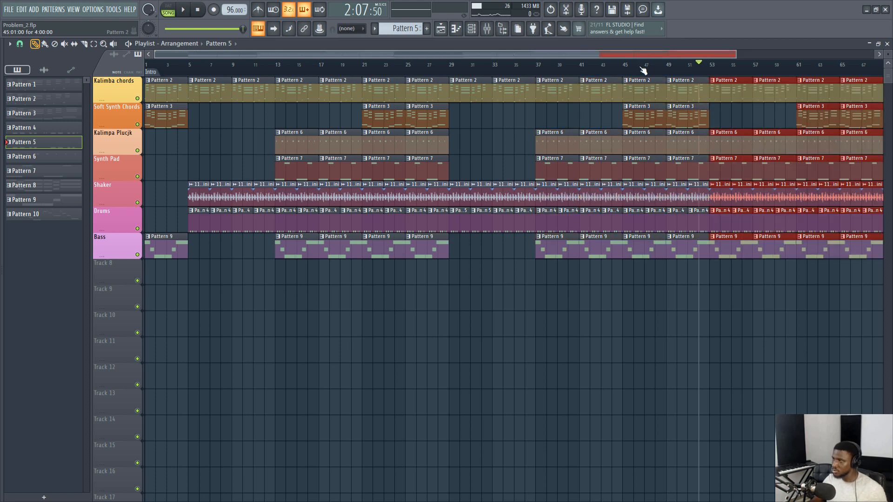
left_click_drag(669, 54, 752, 72)
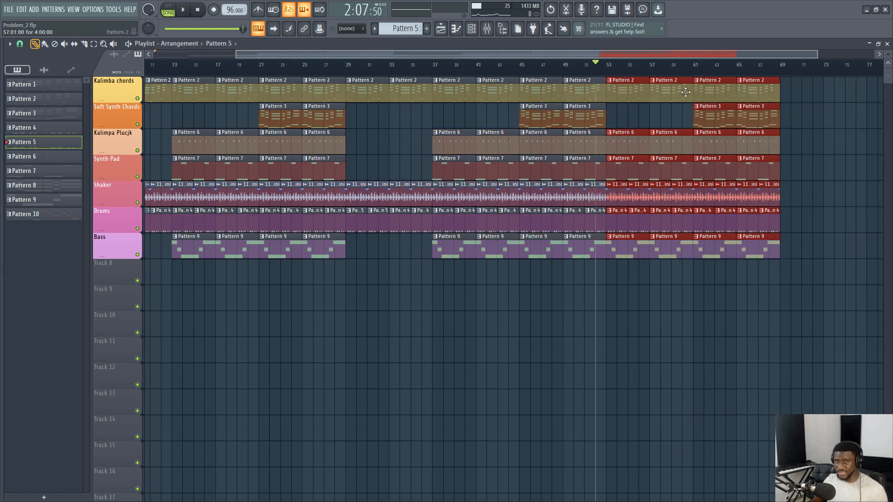
key("space")
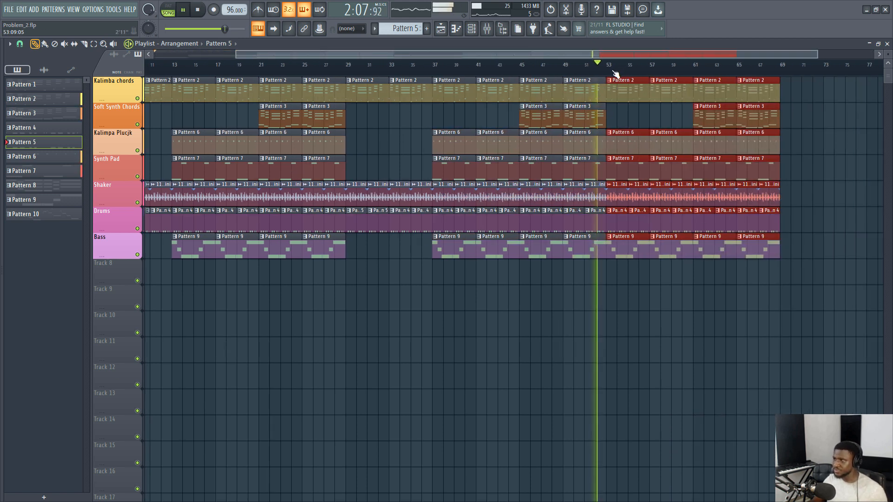
- Delete the Drums, Shaker, Synth Pad and Kalimba pluck clips in bars 53 to 57, replaying the transition into them
scroll(615, 72, "up", 2)
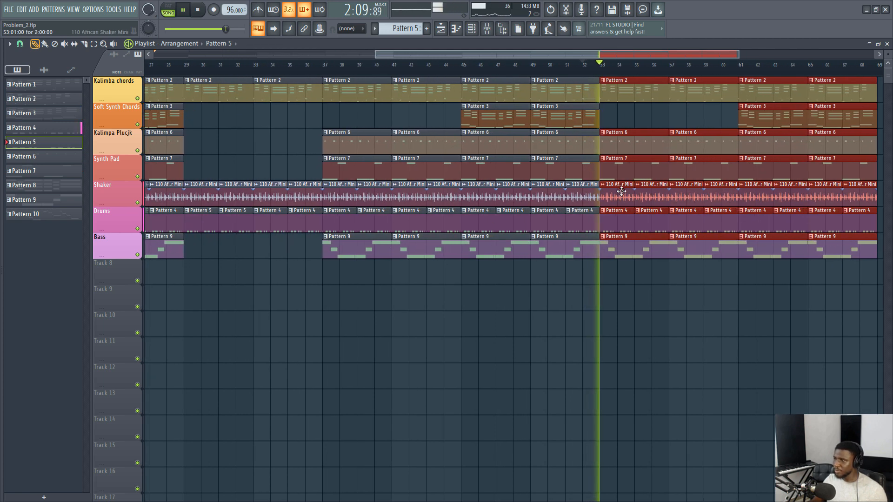
key("space")
right_click(620, 213)
key("space")
right_click(651, 215)
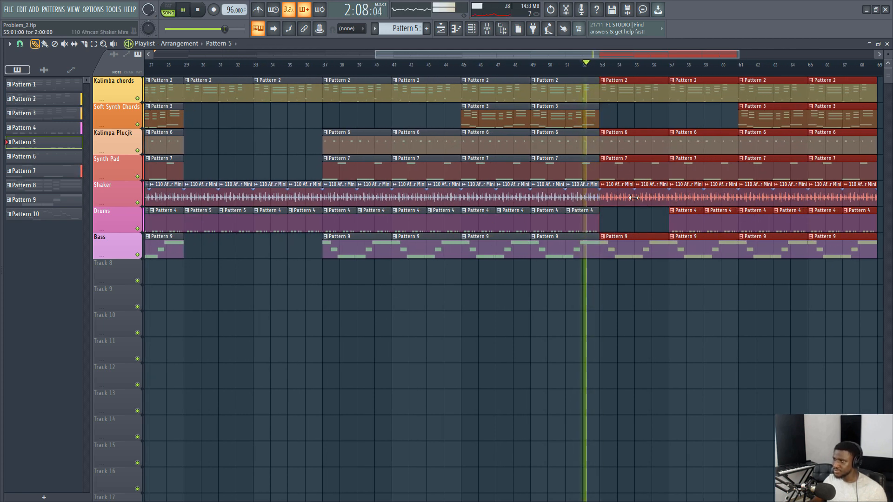
right_click(619, 195)
right_click(649, 205)
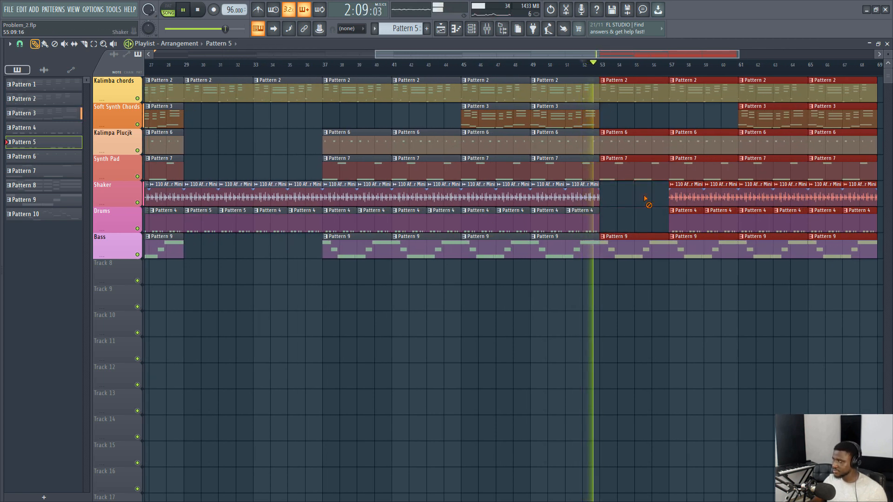
right_click(632, 173)
right_click(632, 148)
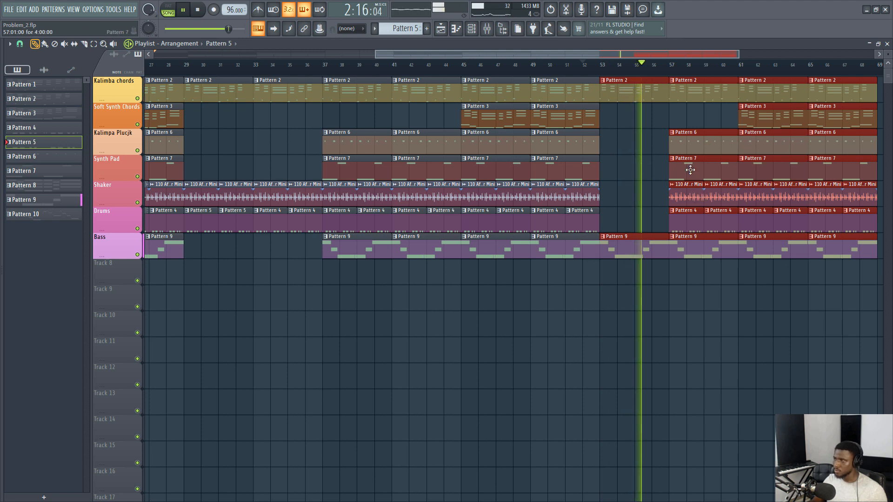
- Delete the Drums, Kalimba pluck, Synth Pad and Shaker clips in bars 57 to 61
right_click(696, 220)
right_click(719, 223)
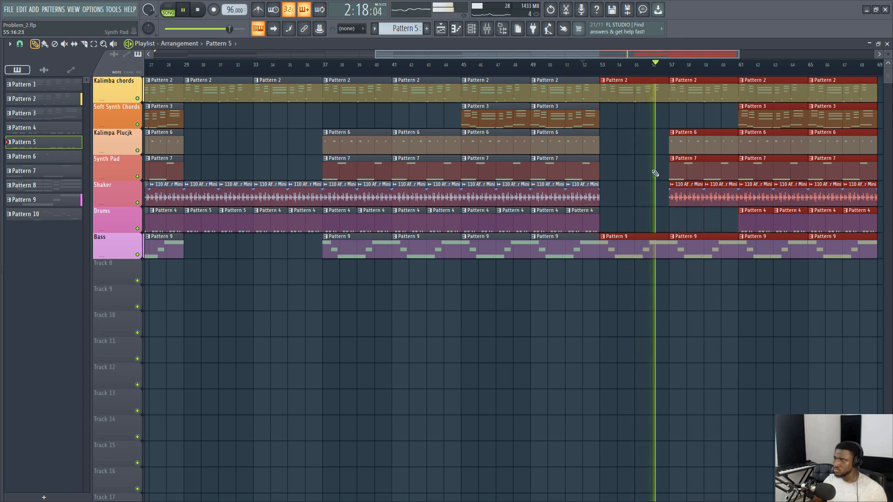
right_click(697, 145)
right_click(698, 170)
right_click(697, 197)
right_click(710, 197)
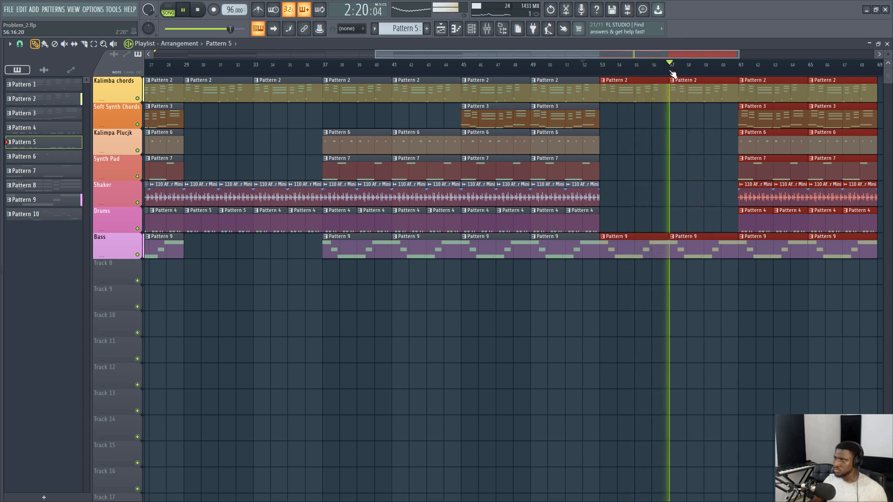
scroll(674, 70, "down", 4)
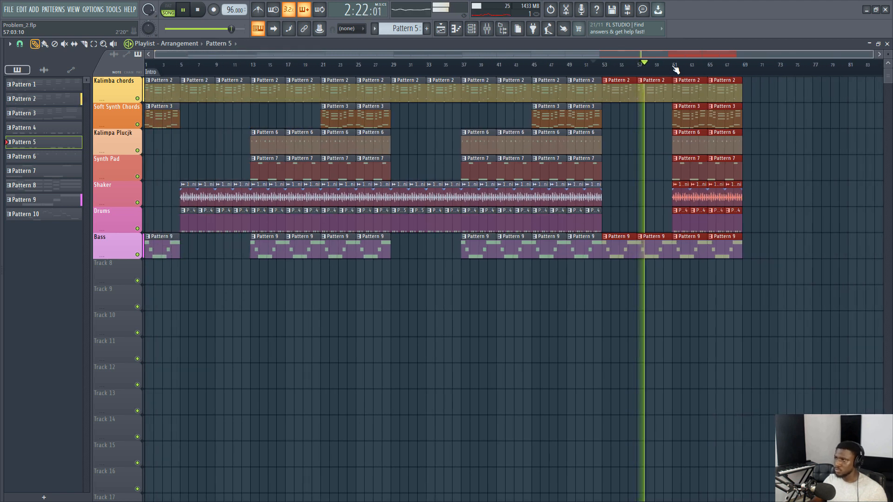
- Stop playback and delete the clips on all tracks in bars 61 to 69
right_click(763, 215)
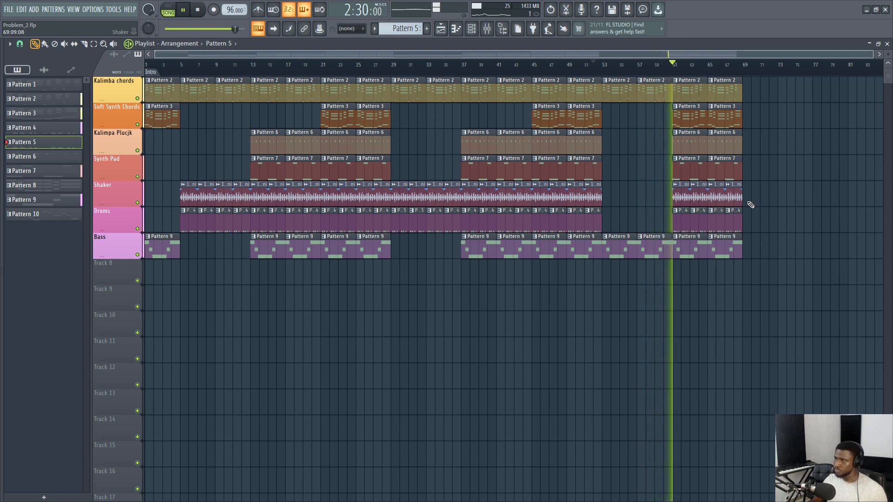
key("space")
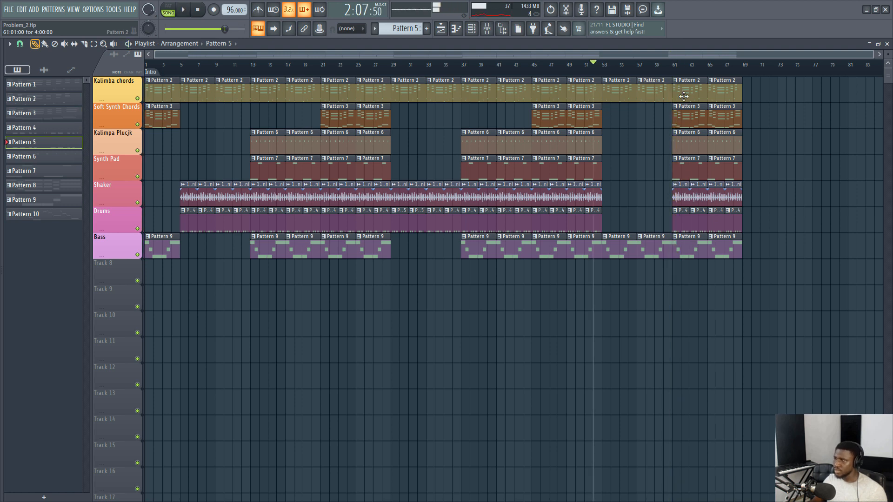
left_click_drag(685, 76, 761, 313)
key("Delete")
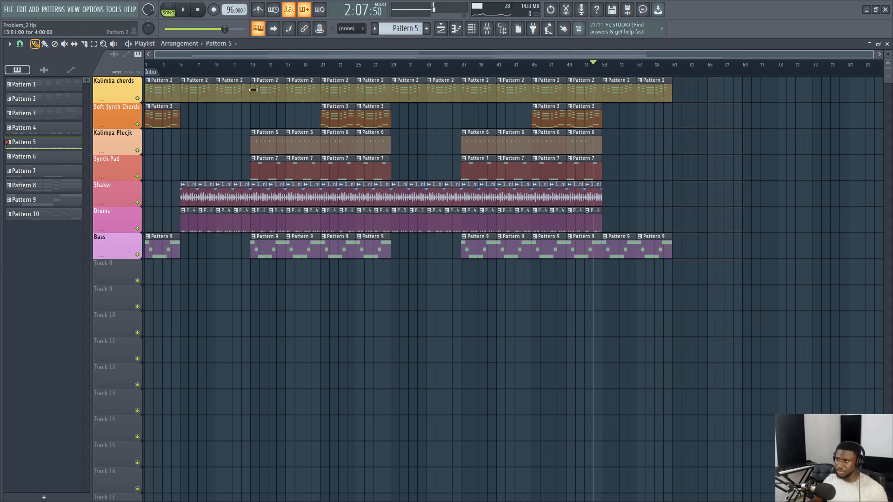
- Copy all clips of bars 13 to 29 to bar 61 and play the transition from bar 60
left_click_drag(265, 97, 382, 272)
left_click_drag(273, 247, 698, 289)
left_click(663, 65)
key("space")
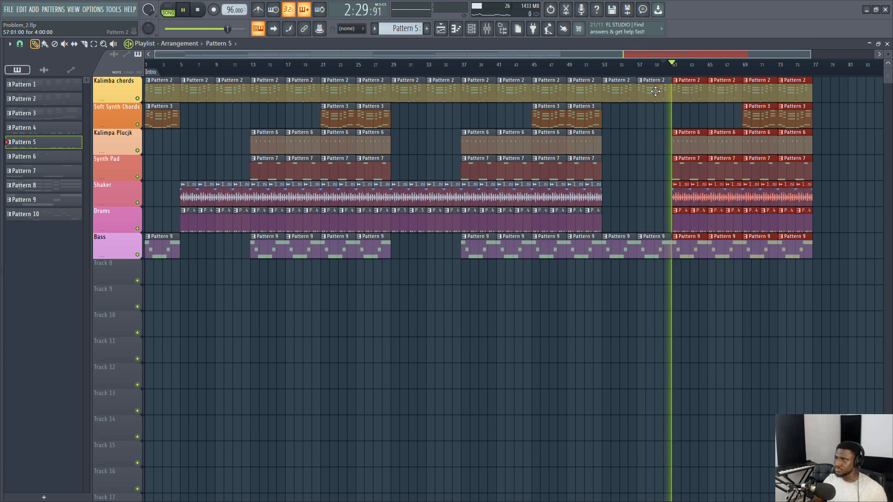
scroll(649, 69, "down", 2)
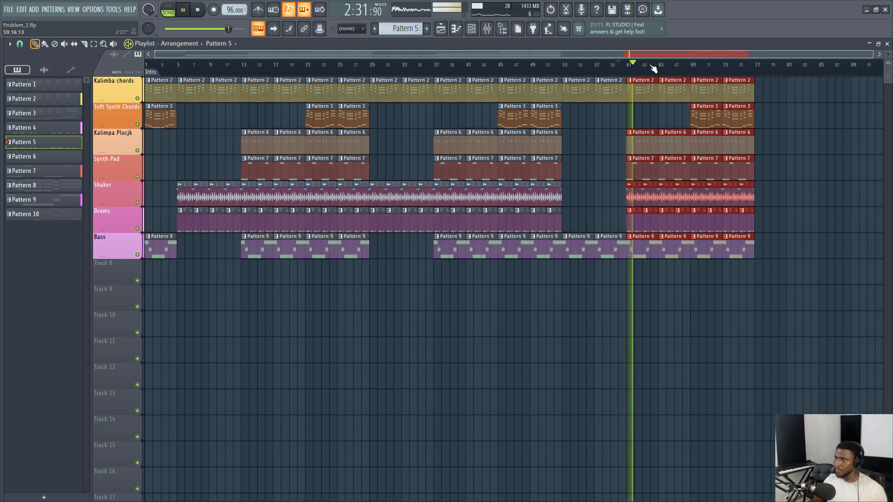
- Play from bar 52 and delete the two Bass clips in bars 53 to 61
left_click(555, 65)
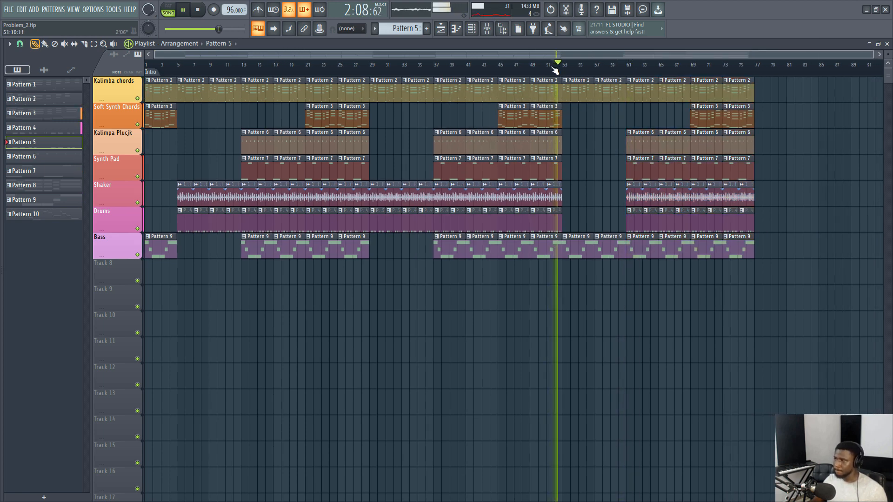
right_click(577, 247)
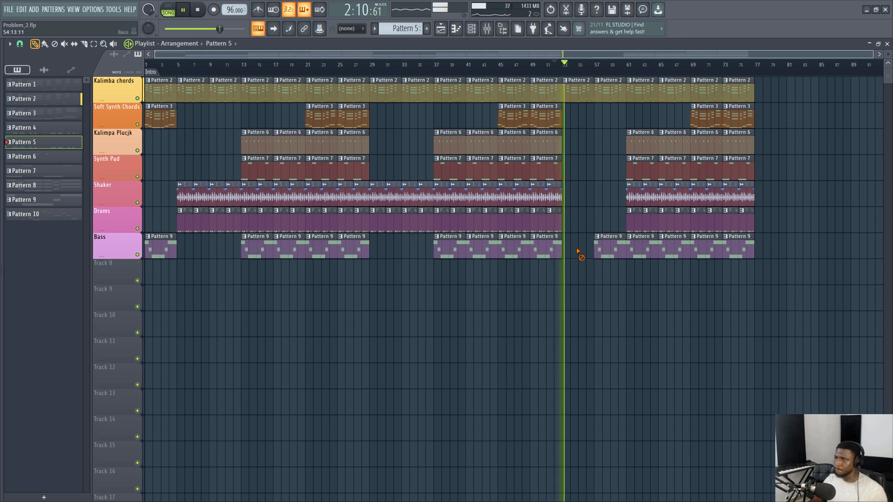
right_click(614, 248)
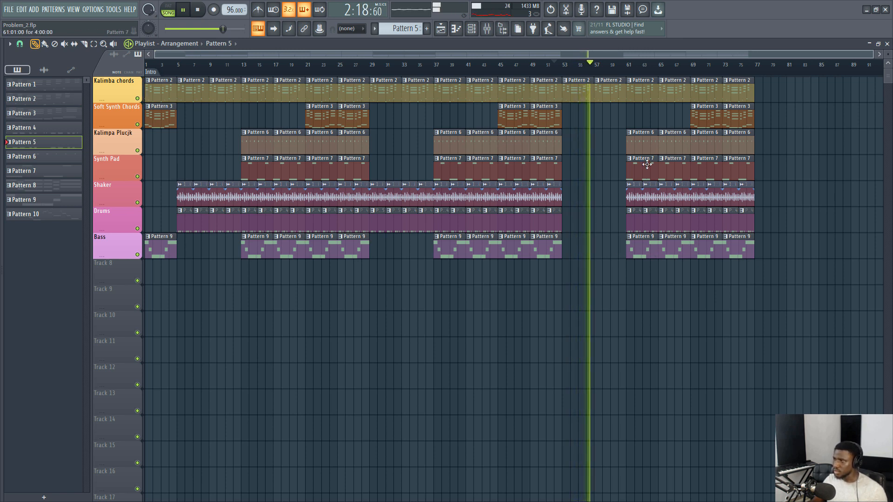
- Place a Pattern 7 clip on Synth Pad at bar 57 and play on, skipping ahead to bar 69
left_click(603, 173)
left_click_drag(604, 174, 611, 174)
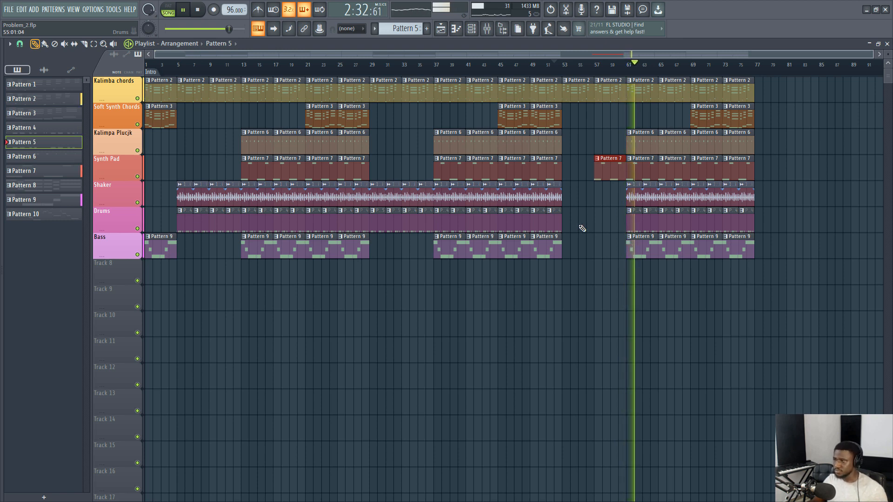
left_click(689, 68)
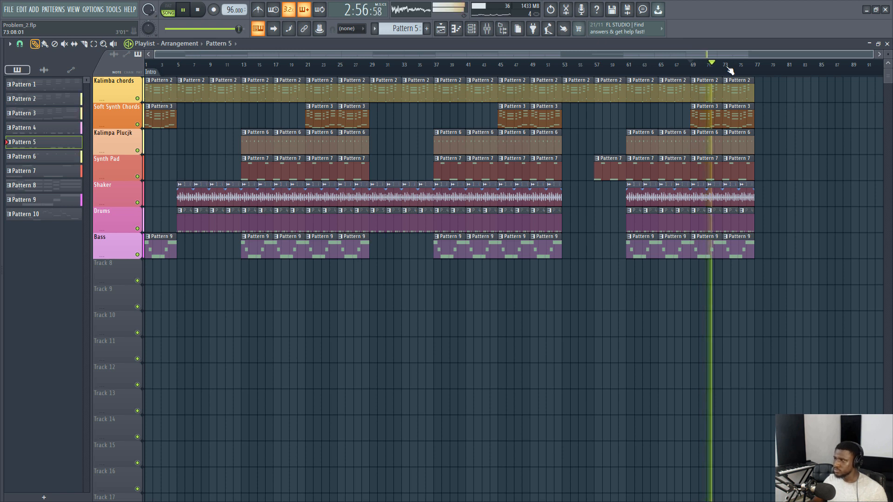
- Stop playback and duplicate all clips of bars 73 to 77 twice, extending the arrangement to bar 85
key("space")
left_click_drag(727, 78, 767, 245)
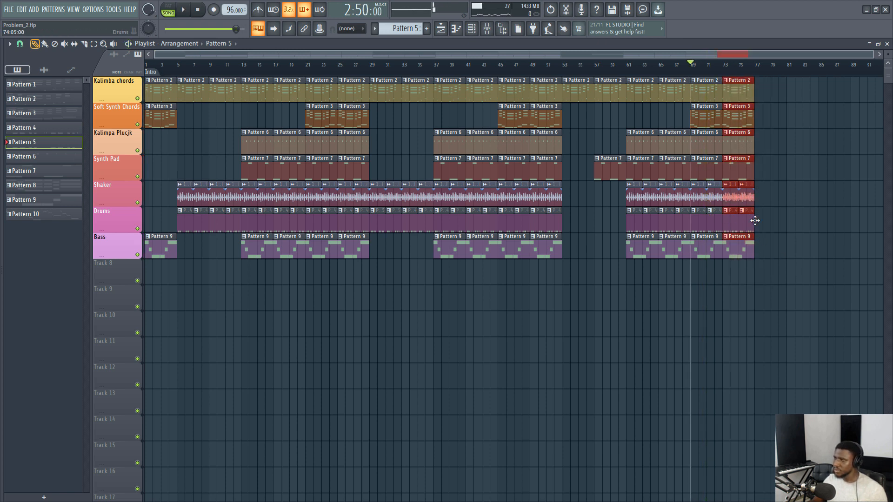
key("ctrl+b")
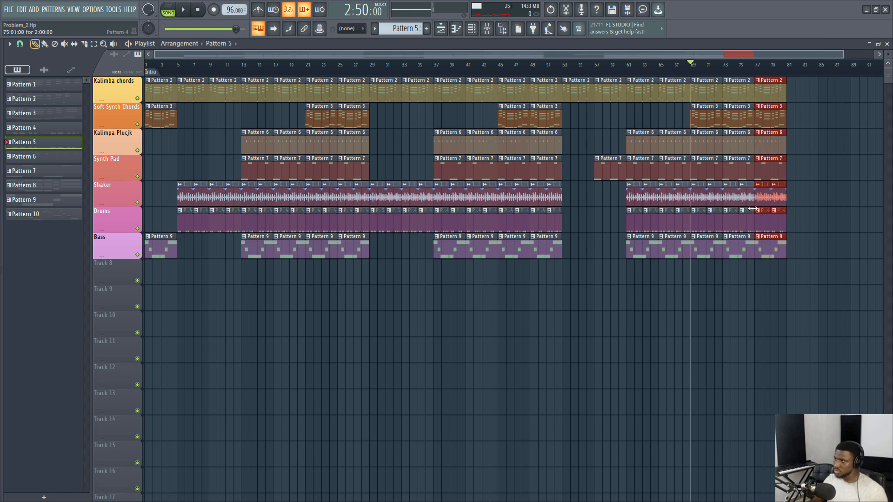
key("ctrl+b")
- Delete the two Bass clips in bars 77 to 85 and play from bar 76
left_click(749, 66)
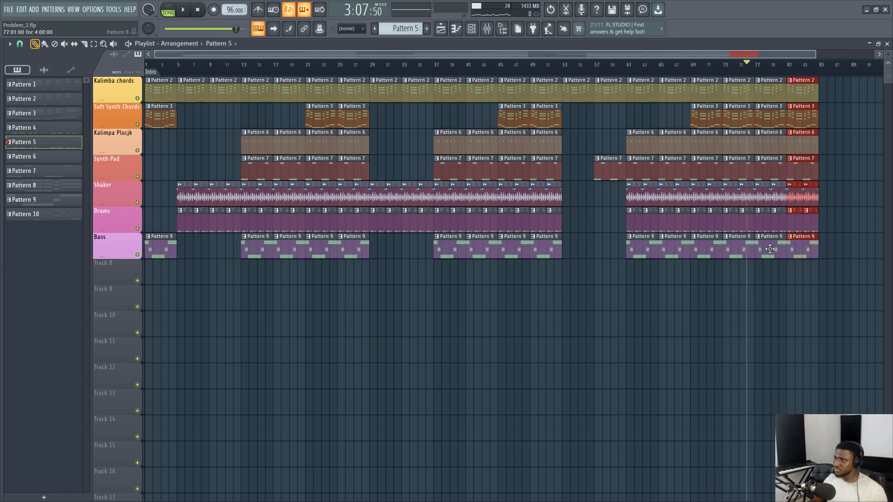
right_click(770, 249)
right_click(803, 251)
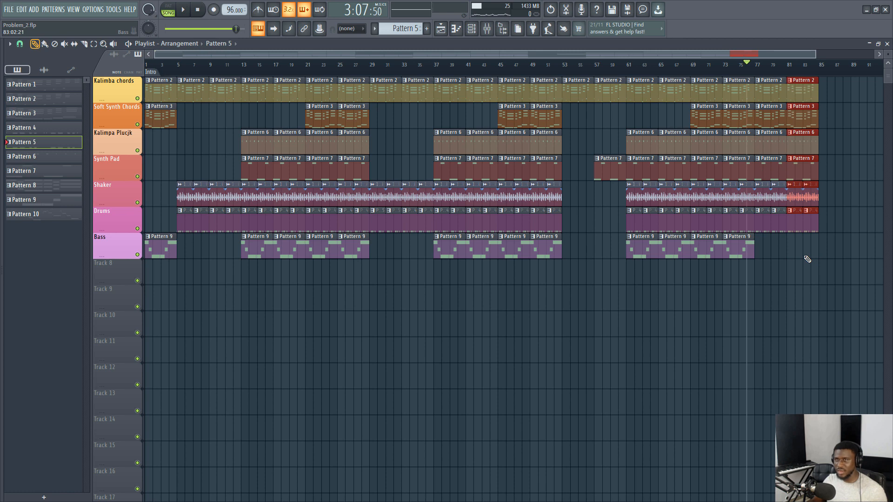
key("space")
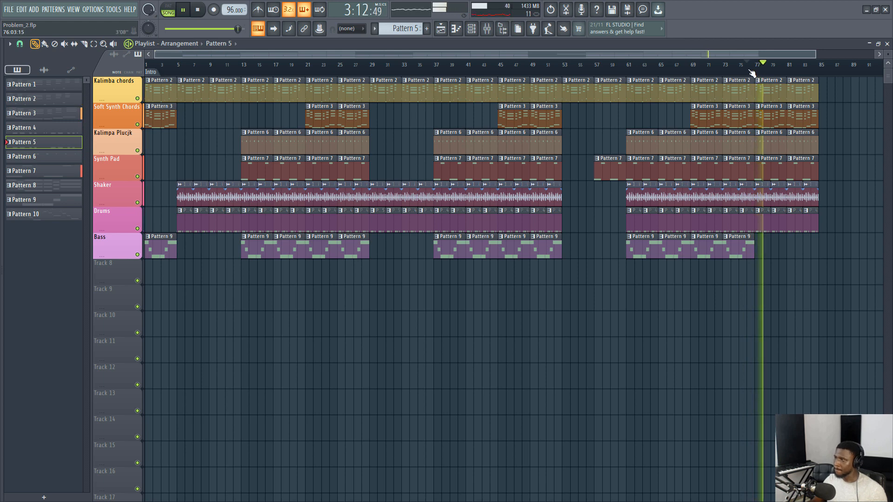
- Undo the removal of the Kalimba chords clips in bars 77 to 85 and replay from bar 75
scroll(751, 69, "up", 1)
scroll(750, 70, "up", 1)
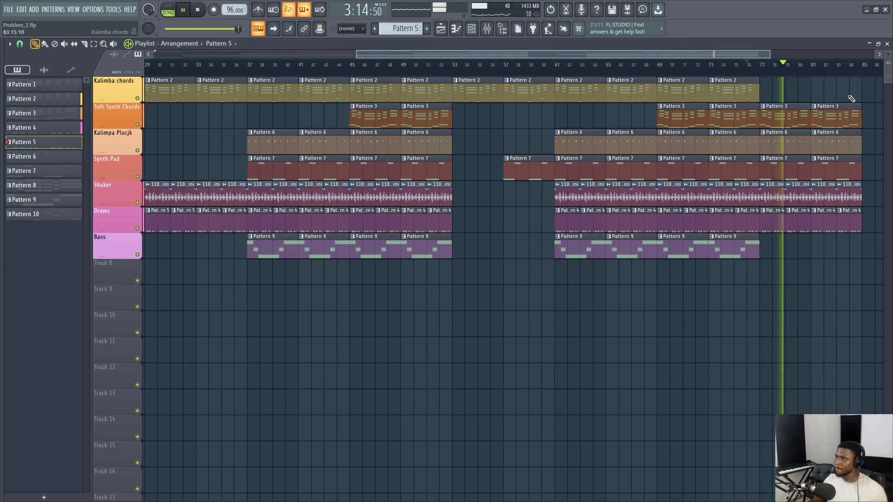
left_click(739, 69)
key("ctrl+z")
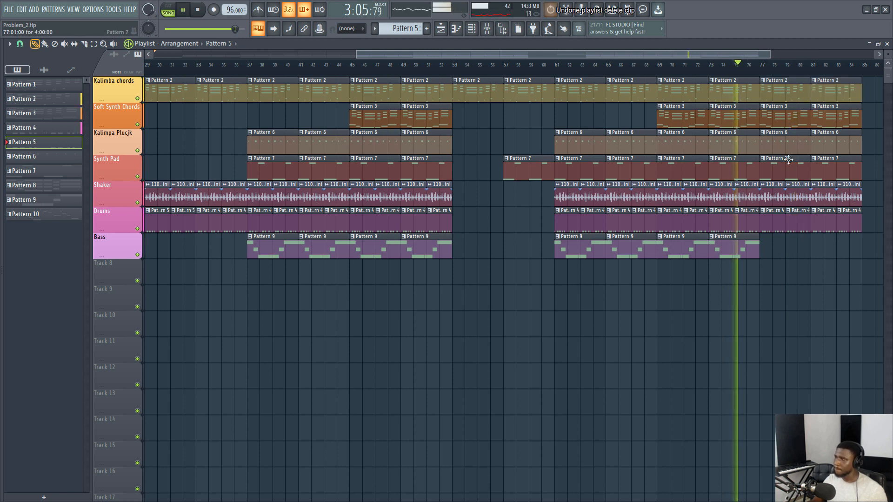
- Delete the Synth Pad and Soft Synth Chords clips in bars 77 to 85, keeping the Shaker clips
right_click(780, 172)
right_click(835, 172)
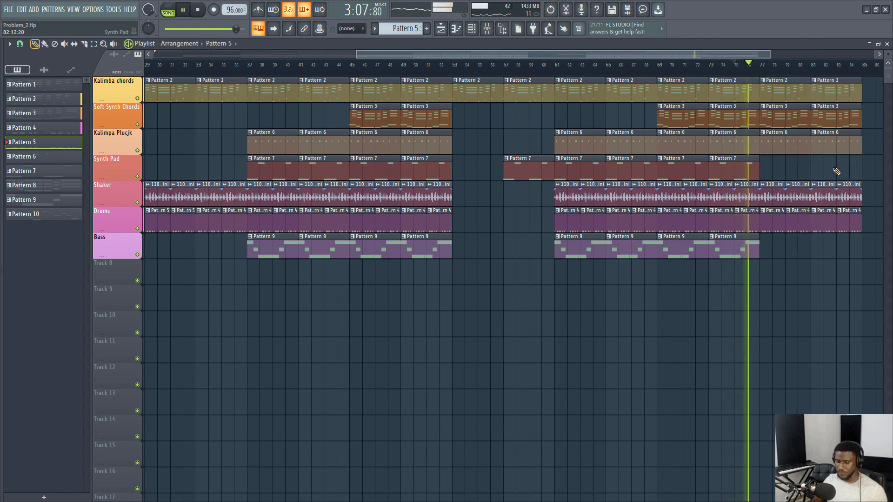
right_click(773, 198)
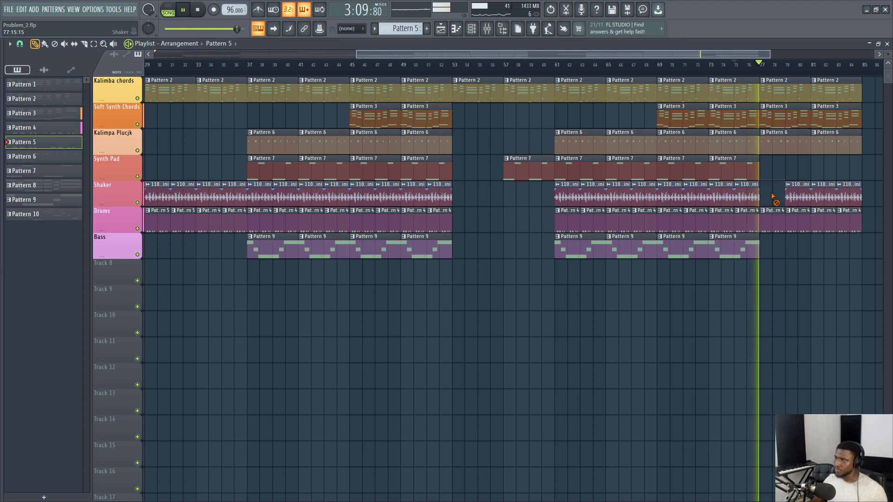
key("ctrl+z")
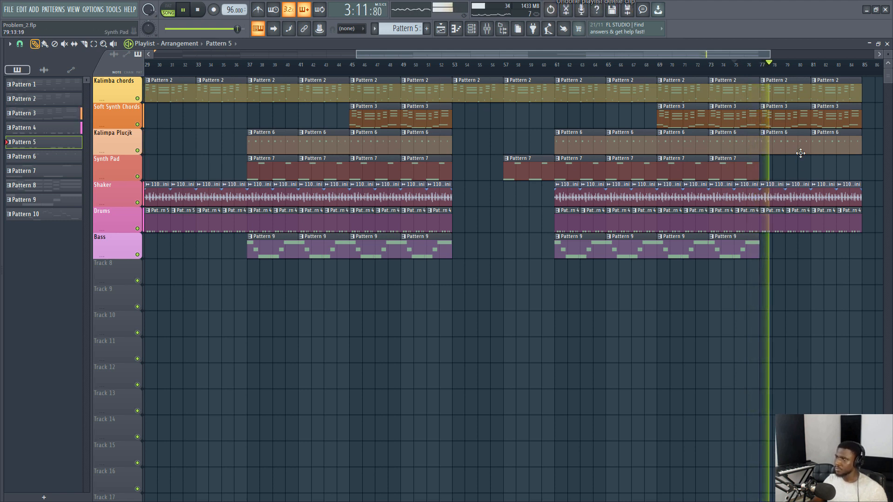
right_click(782, 112)
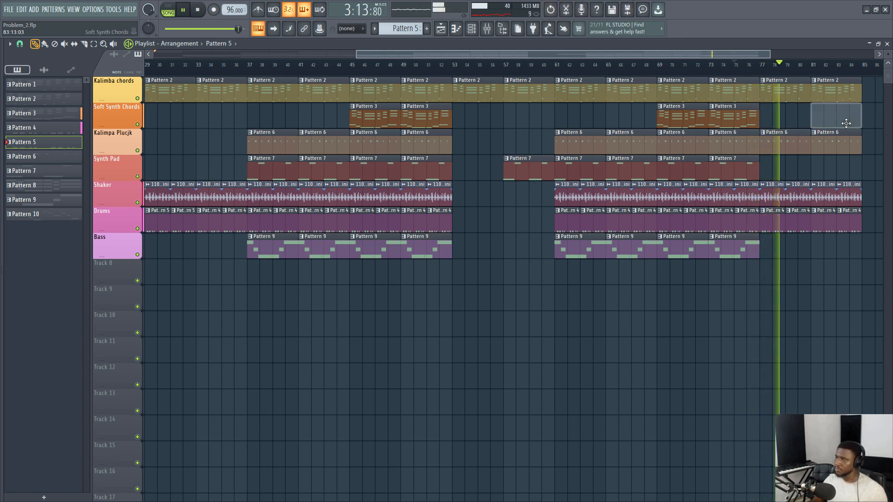
right_click(839, 120)
scroll(793, 80, "down", 2)
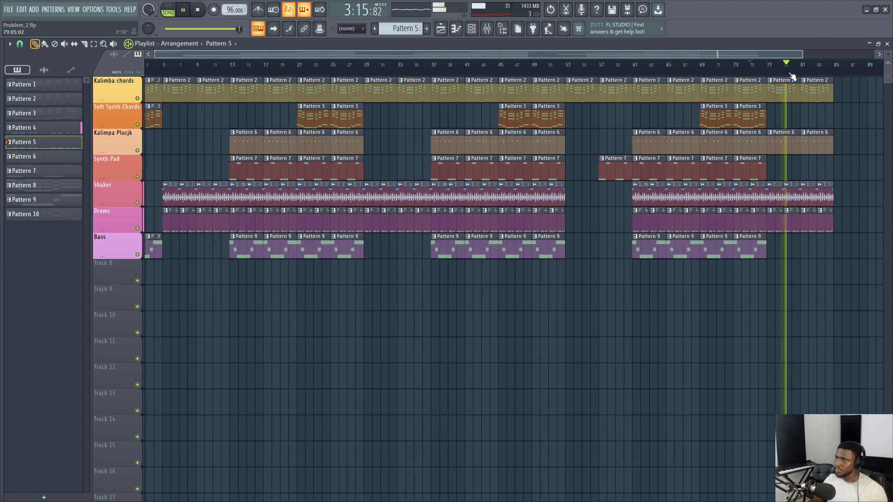
scroll(792, 77, "down", 1)
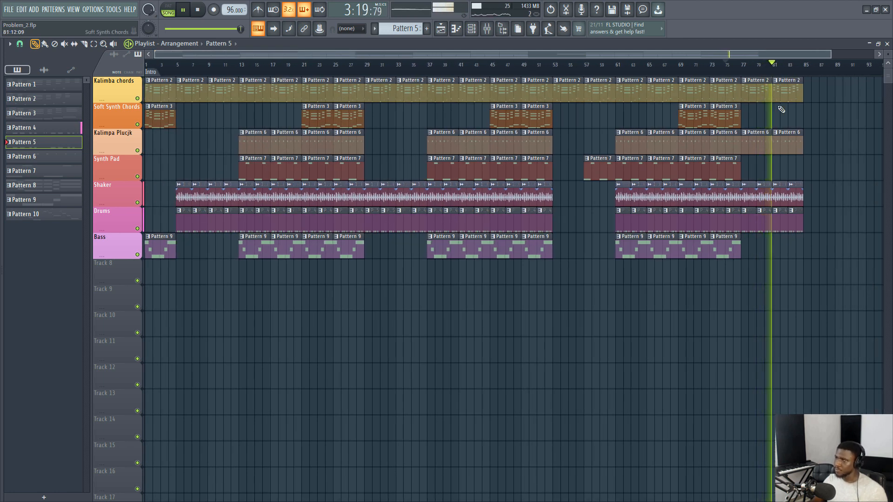
- Delete the Drums clips in bars 81 to 85, play through the ending and stop playback
right_click(783, 225)
right_click(795, 224)
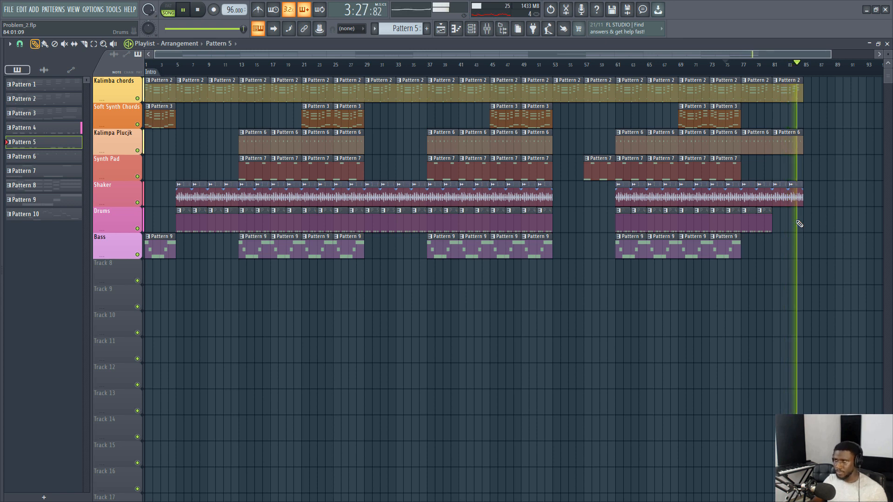
key("space")
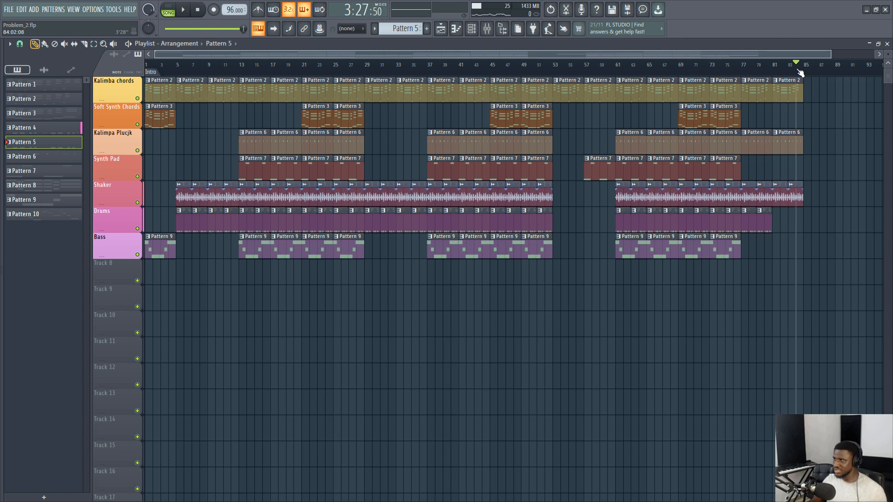
- Review the sections of the arrangement by moving the playhead along the timeline to about bar 83
scroll(800, 70, "down", 1)
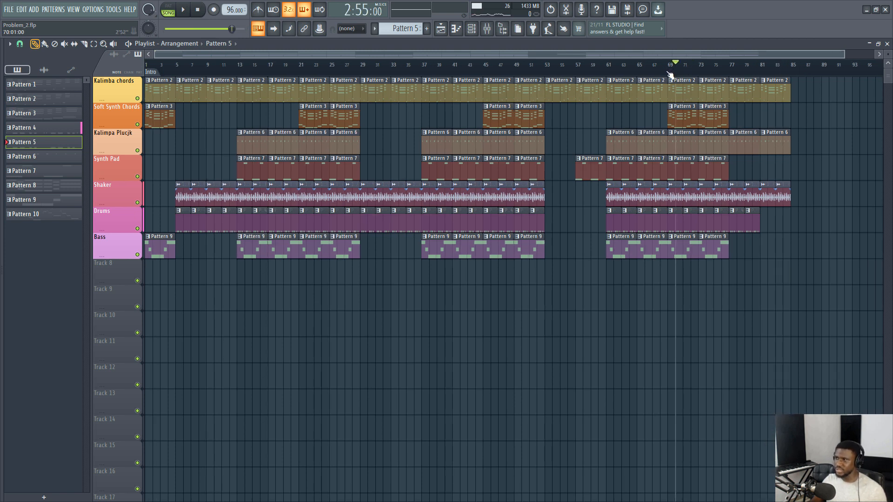
scroll(670, 75, "down", 2)
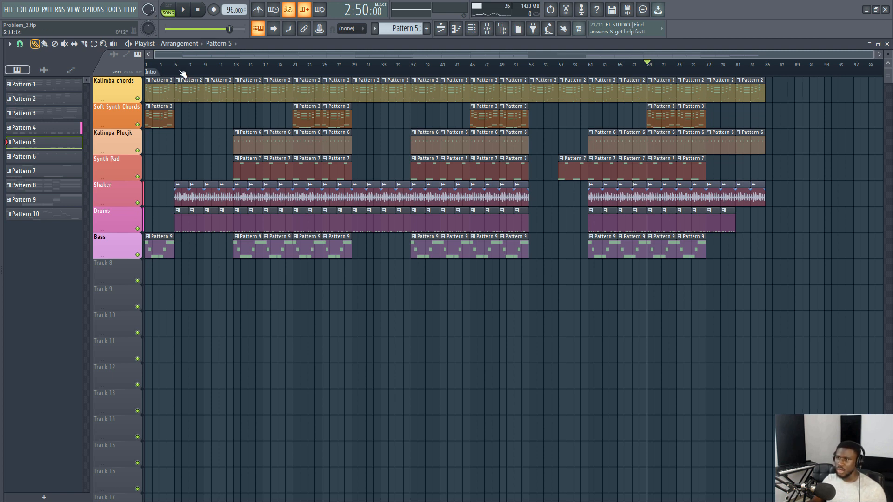
left_click_drag(183, 73, 751, 107)
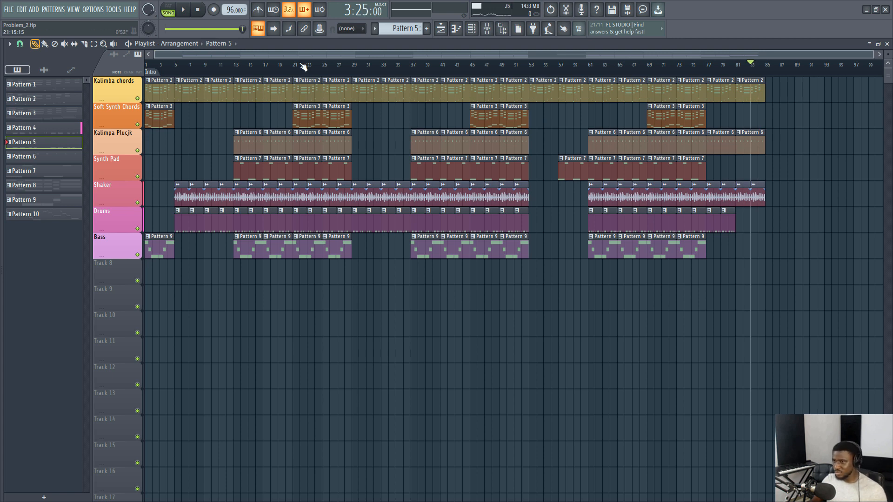